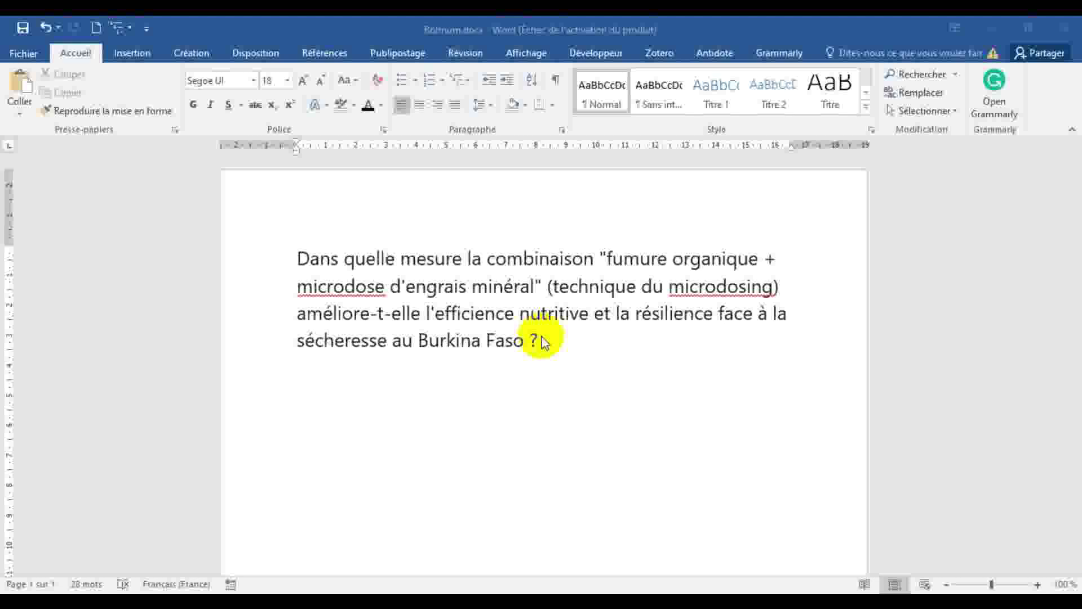
# Copy the whole research question about fumure organique and microdose d'engrais minéral in Burkina Faso from the Word document
pyautogui.click(541, 339)
pyautogui.moveTo(539, 338); pyautogui.dragTo(309, 264)
pyautogui.hotkey('ctrl', 'c')
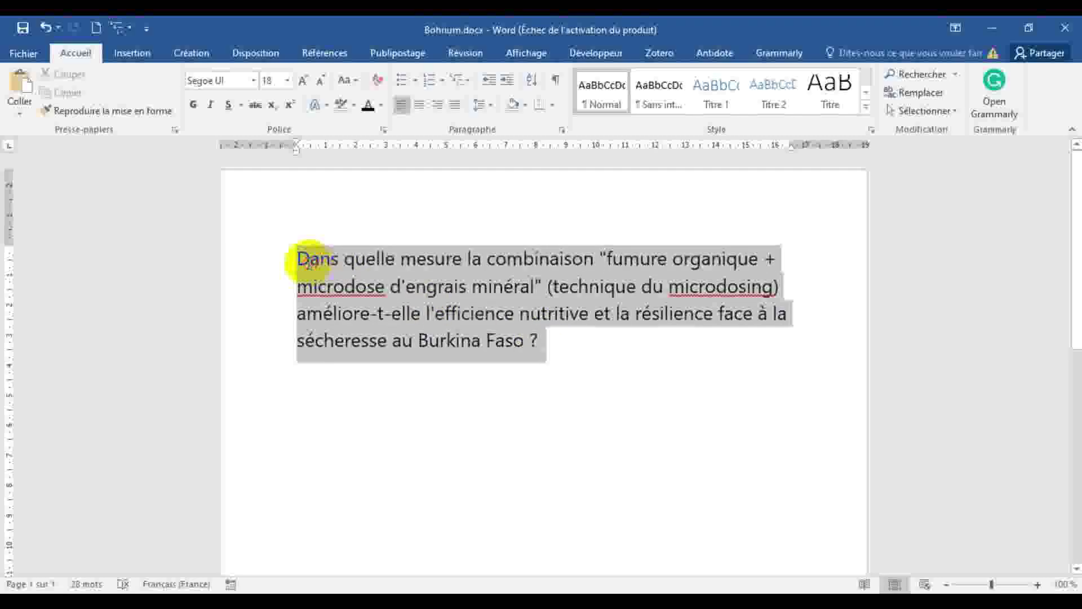
pyautogui.click(63, 95)
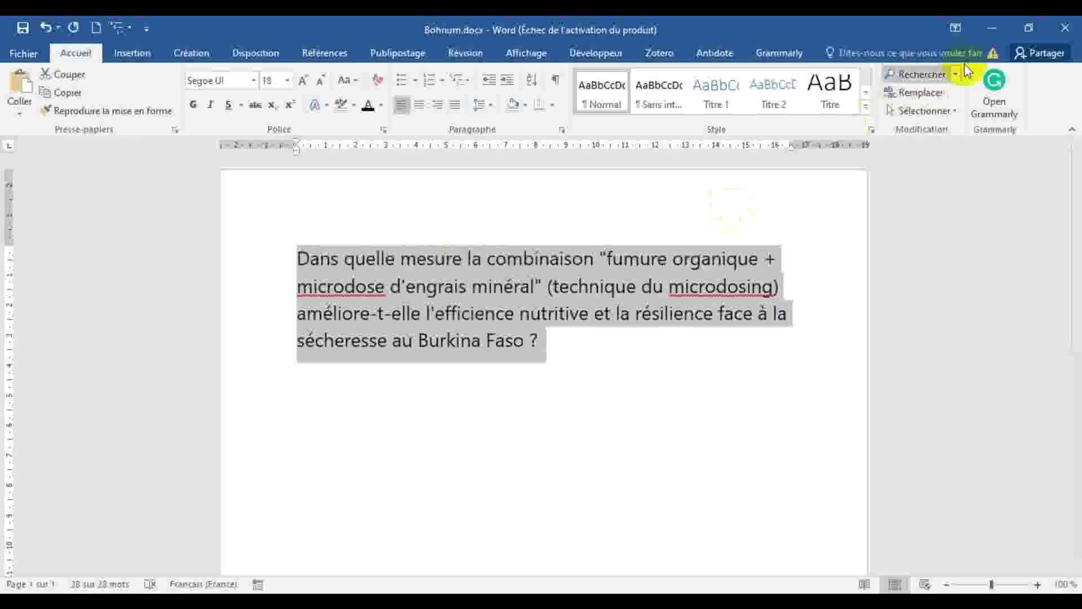
# Switch to Bohrium's Science Navigator in the browser and paste the copied research question as the search query
pyautogui.click(992, 27)
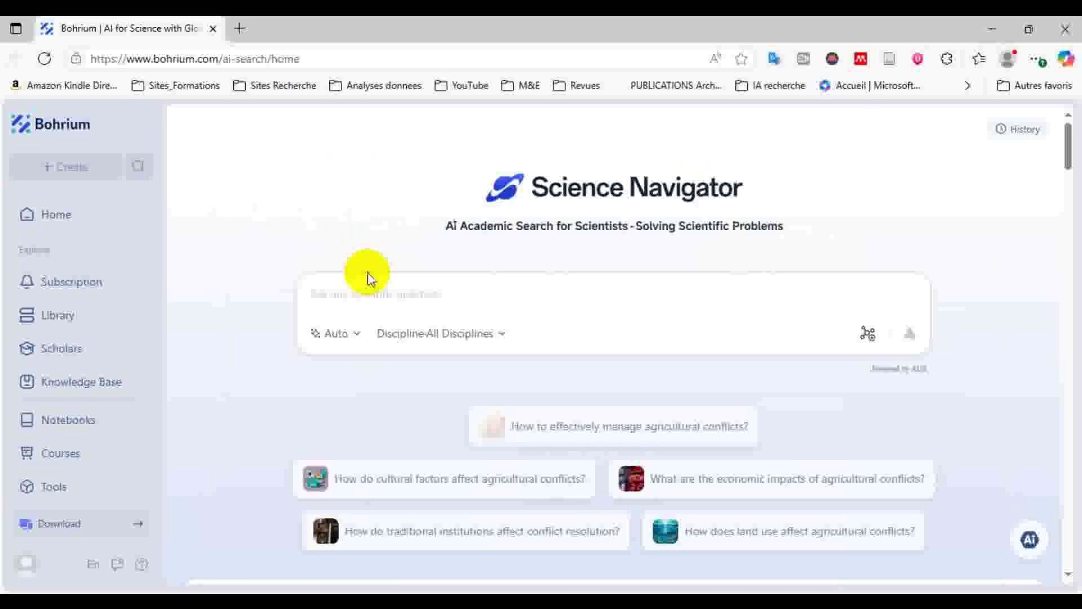
pyautogui.click(352, 297)
pyautogui.hotkey('ctrl', 'v')
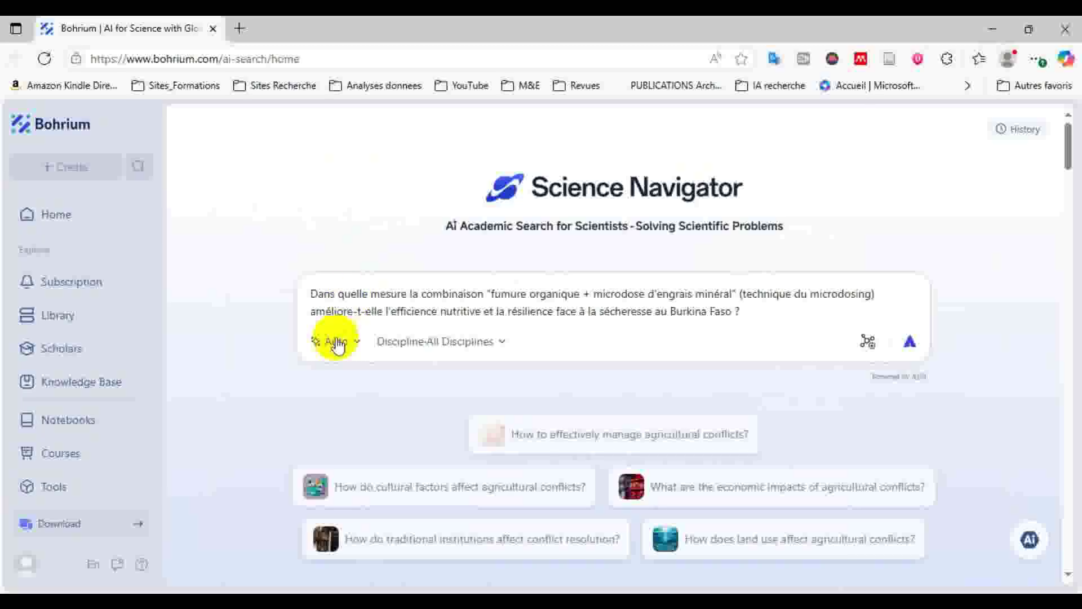
# Review the model and discipline database options, then submit the pasted question with Auto and All Disciplines kept
pyautogui.click(358, 343)
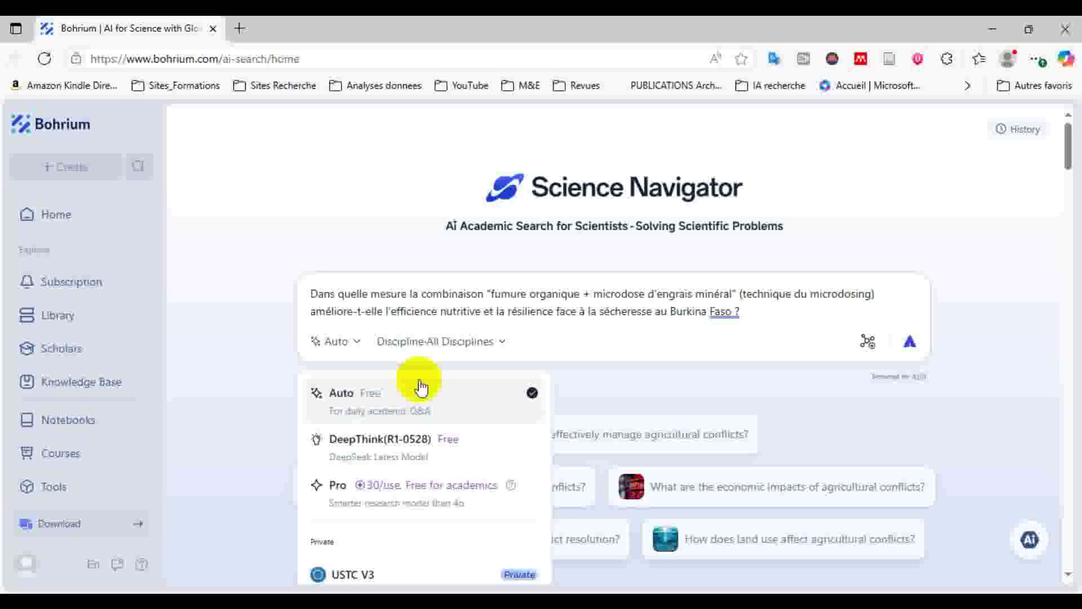
pyautogui.click(503, 346)
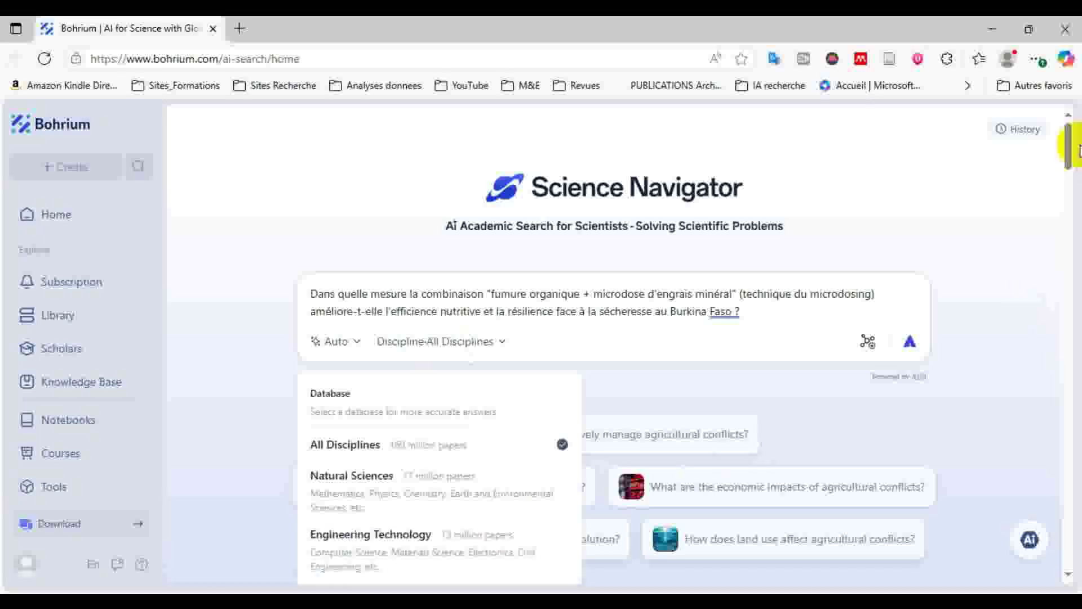
pyautogui.moveTo(1065, 140); pyautogui.dragTo(1065, 177)
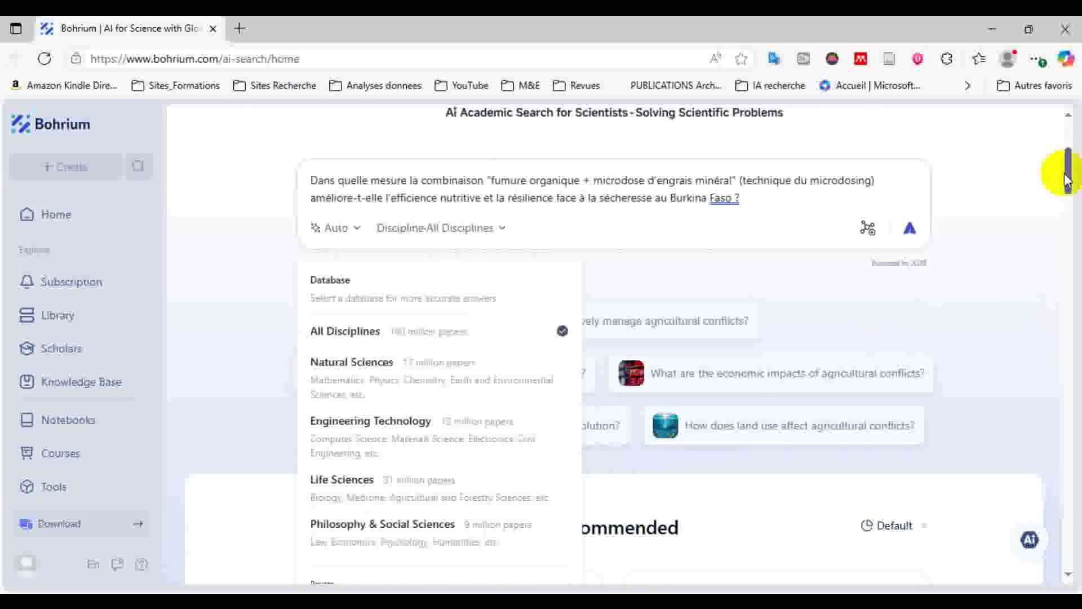
pyautogui.scroll(-3, 1065, 178)
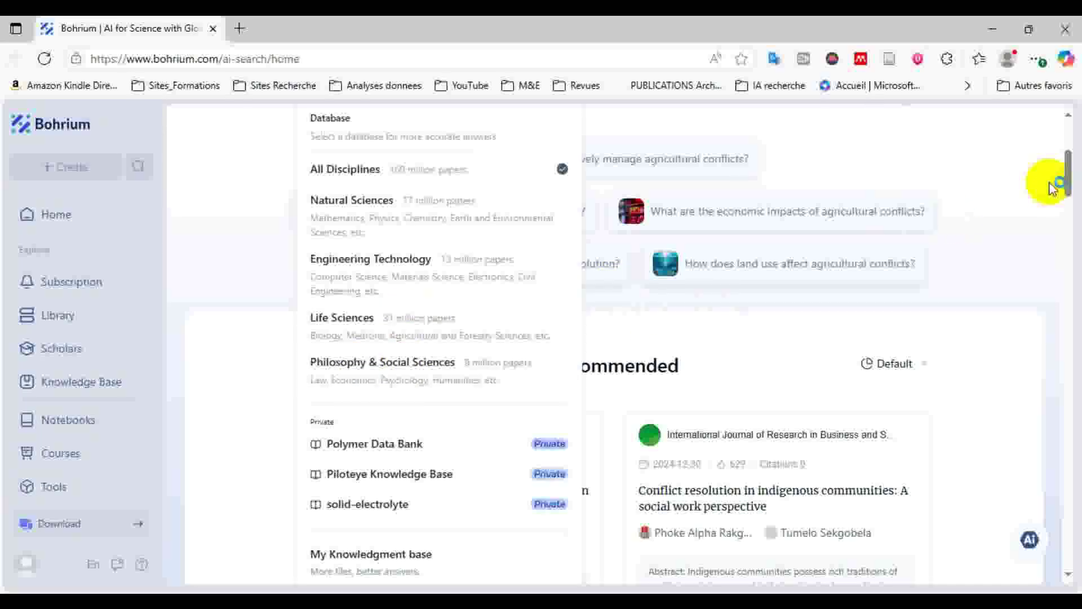
pyautogui.moveTo(1069, 178); pyautogui.dragTo(1069, 162)
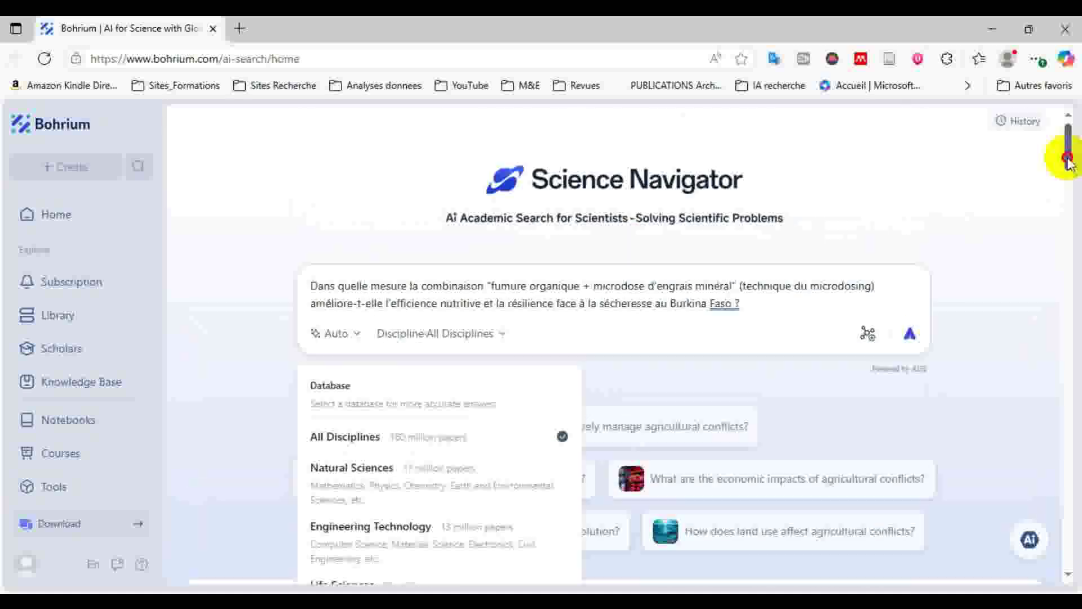
pyautogui.click(765, 304)
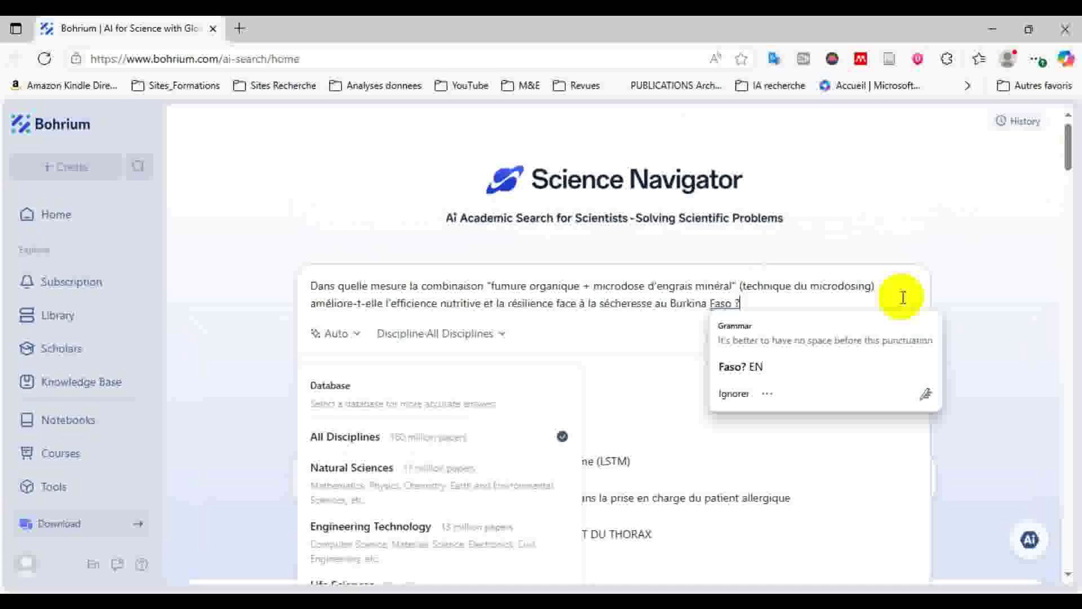
pyautogui.click(904, 298)
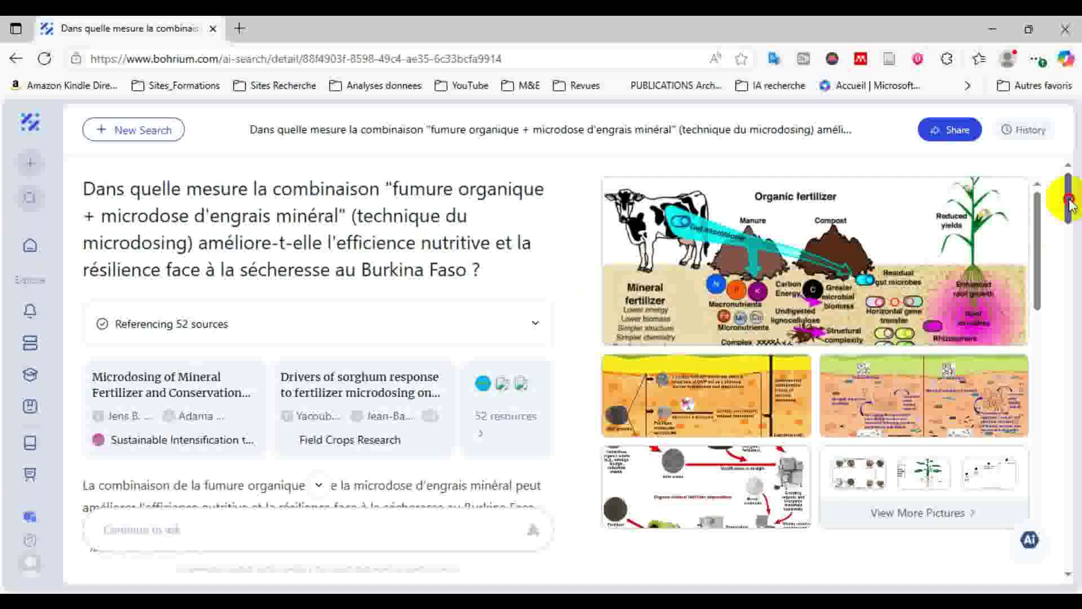
# Copy the complete generated answer and paste it below the research question in the Word document
pyautogui.moveTo(1069, 204); pyautogui.dragTo(1069, 550)
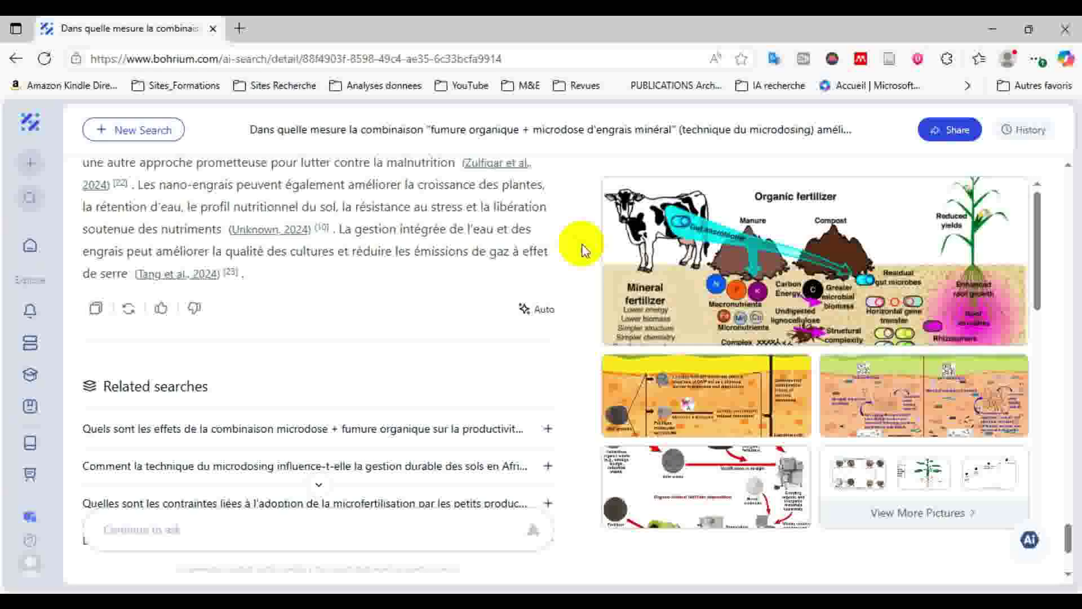
pyautogui.click(95, 308)
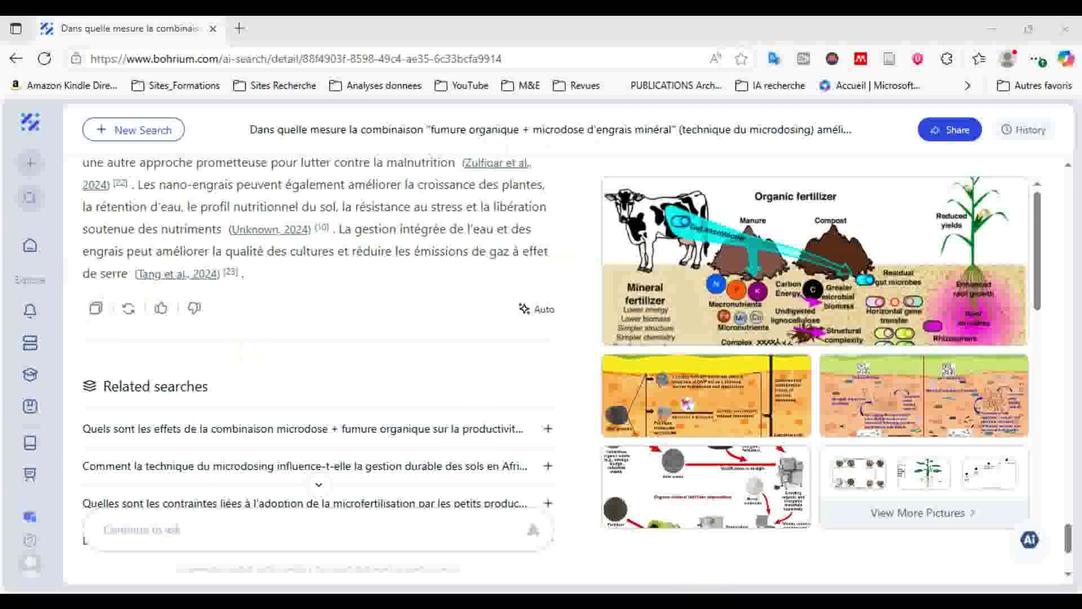
pyautogui.hotkey('alt', 'Tab')
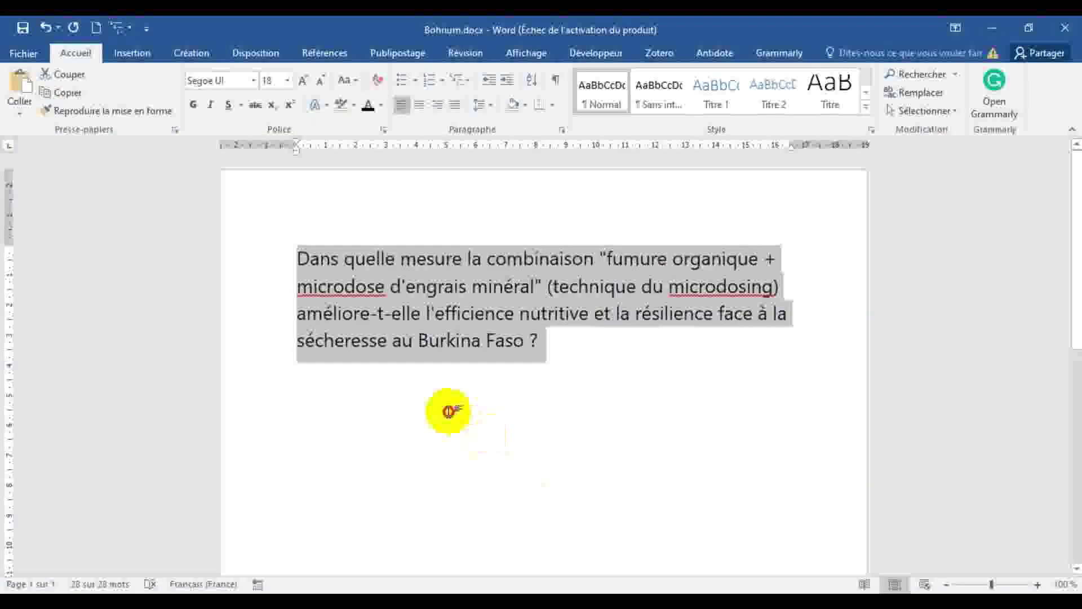
pyautogui.click(449, 411)
pyautogui.press('Return')
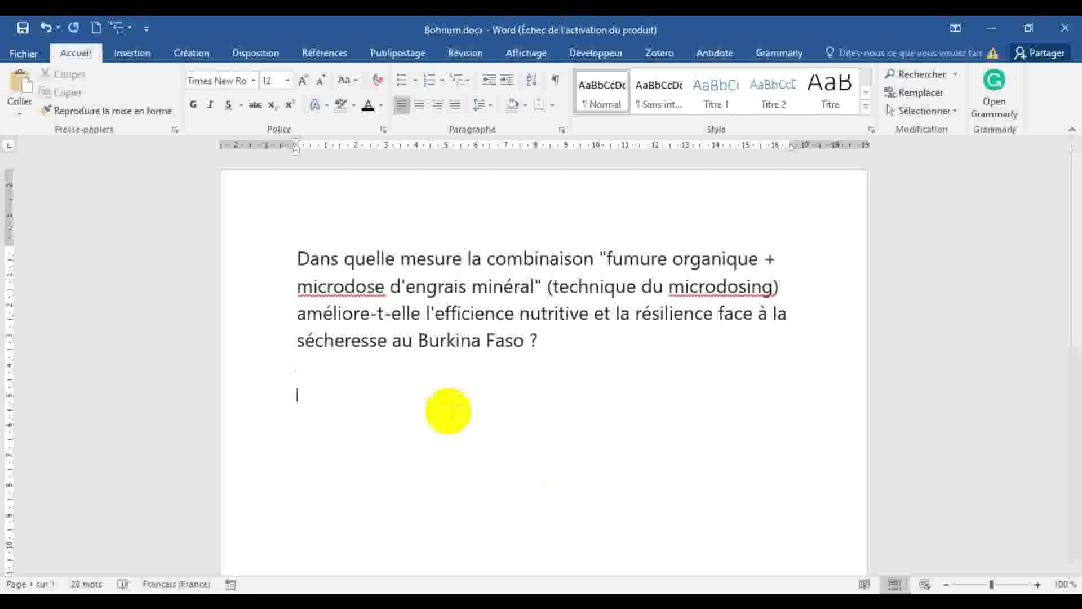
pyautogui.click(21, 84)
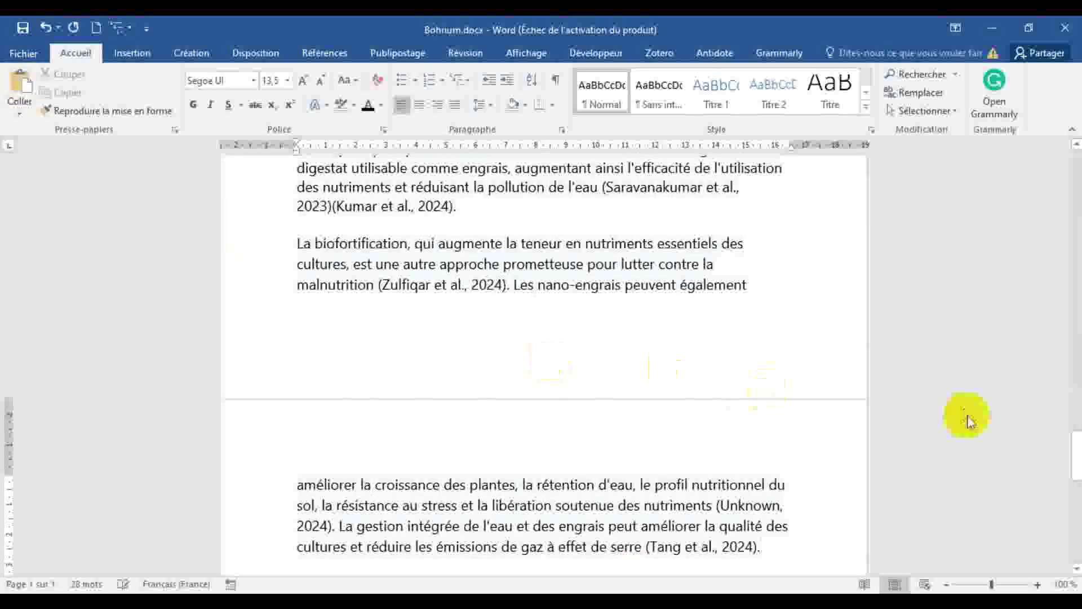
# Justify the whole pasted answer below the question and set its line spacing to 1,5
pyautogui.moveTo(1076, 460); pyautogui.dragTo(1075, 190)
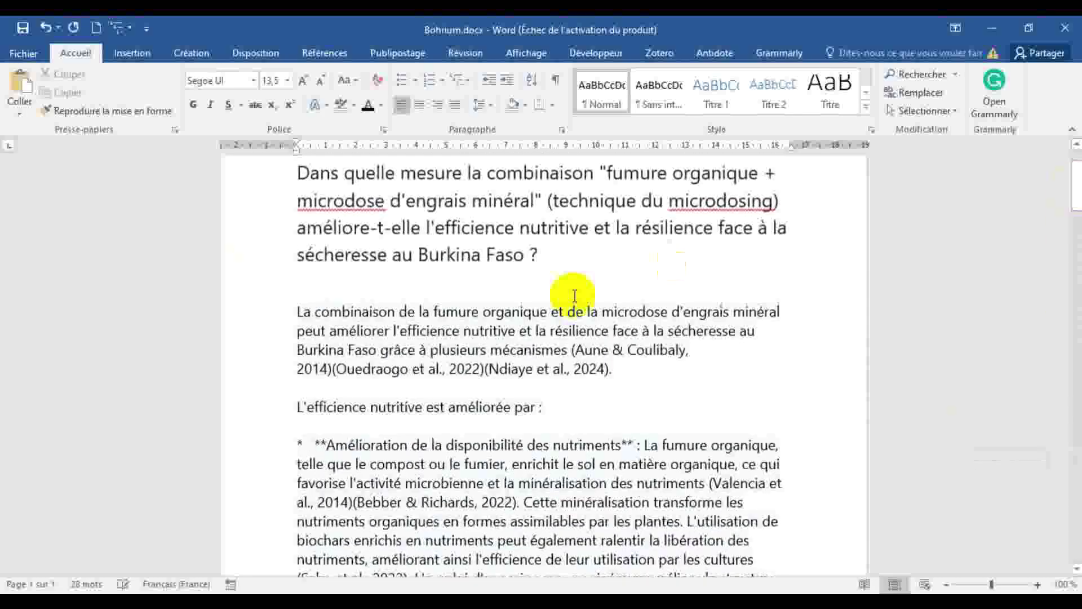
pyautogui.keyDown('shift'); pyautogui.click(296, 311); pyautogui.keyUp('shift')
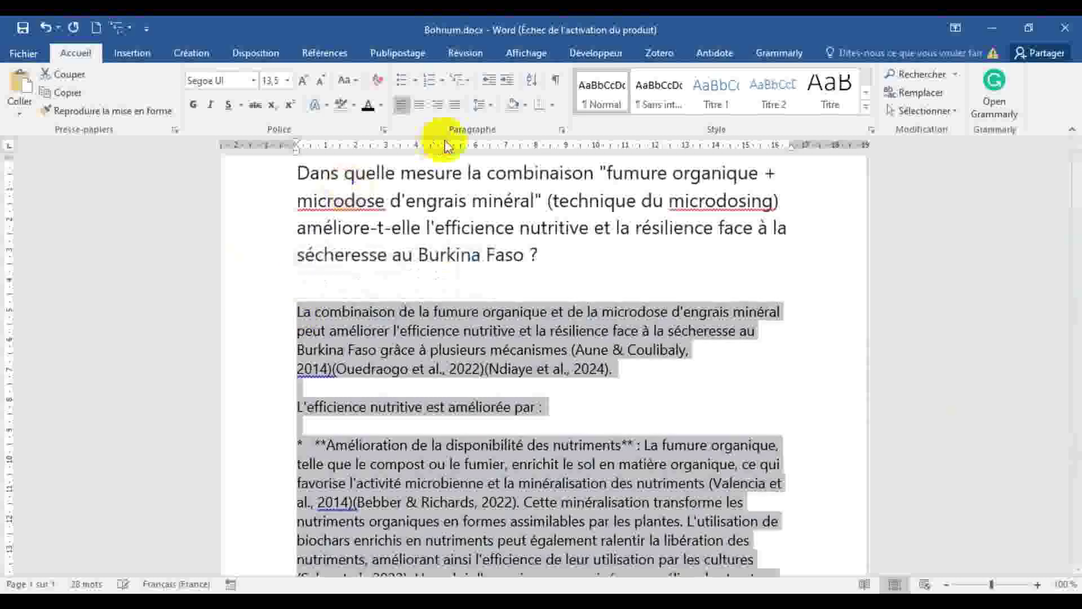
pyautogui.click(455, 104)
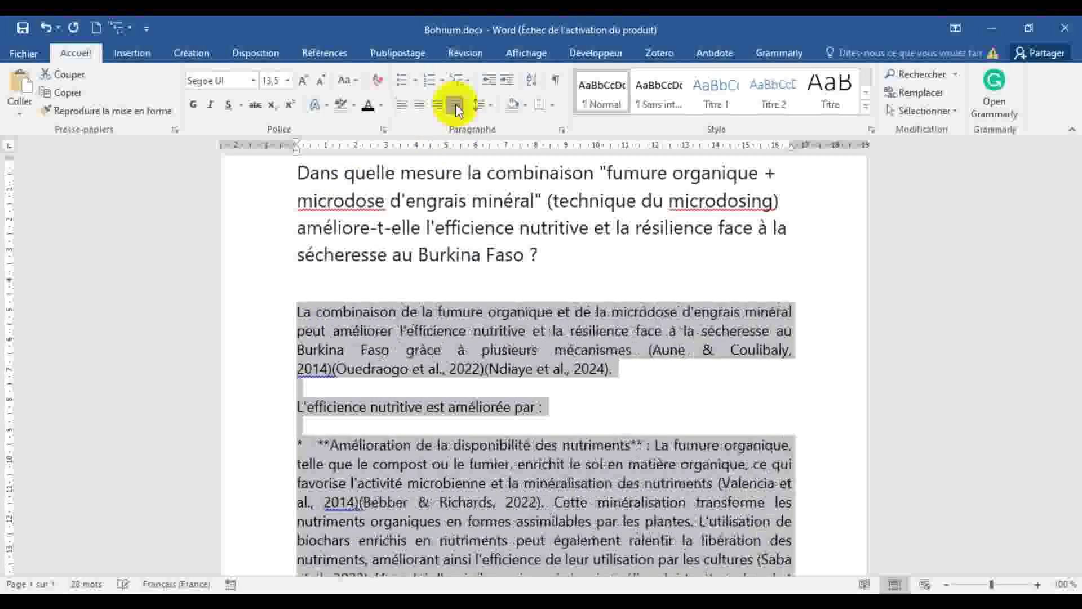
pyautogui.click(492, 106)
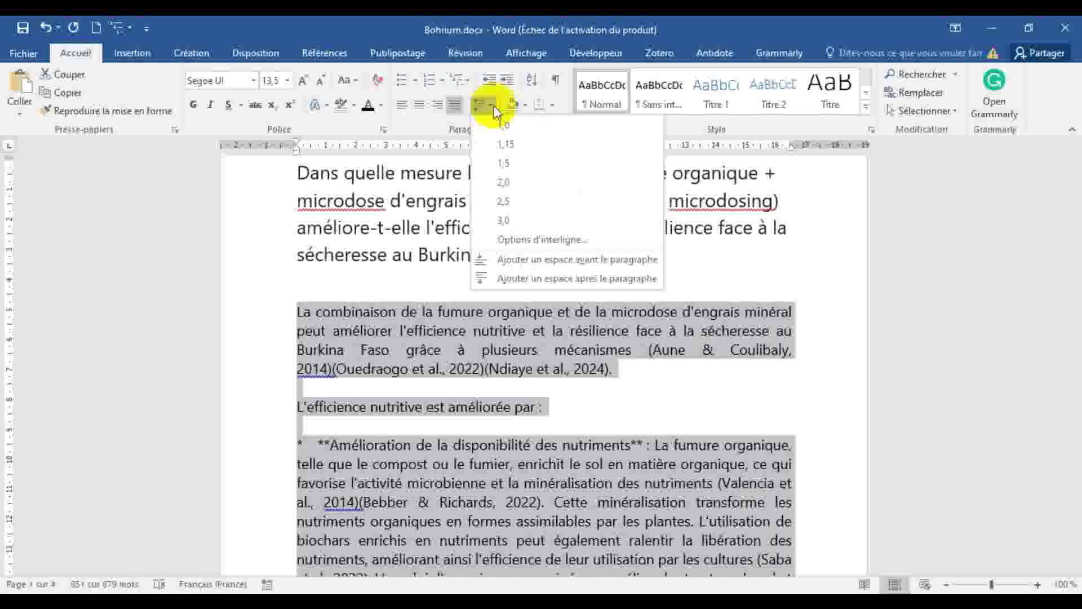
pyautogui.click(500, 163)
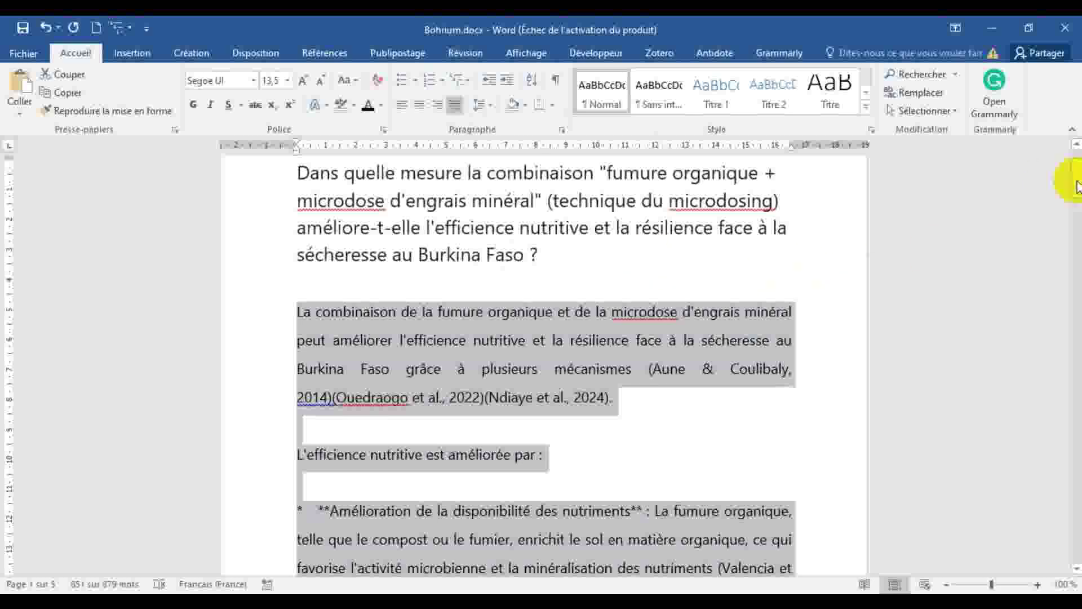
pyautogui.moveTo(1077, 186)
pyautogui.mouseDown()
pyautogui.moveTo(1075, 561)
pyautogui.moveTo(1058, 278)
pyautogui.moveTo(1075, 176)
pyautogui.mouseUp()
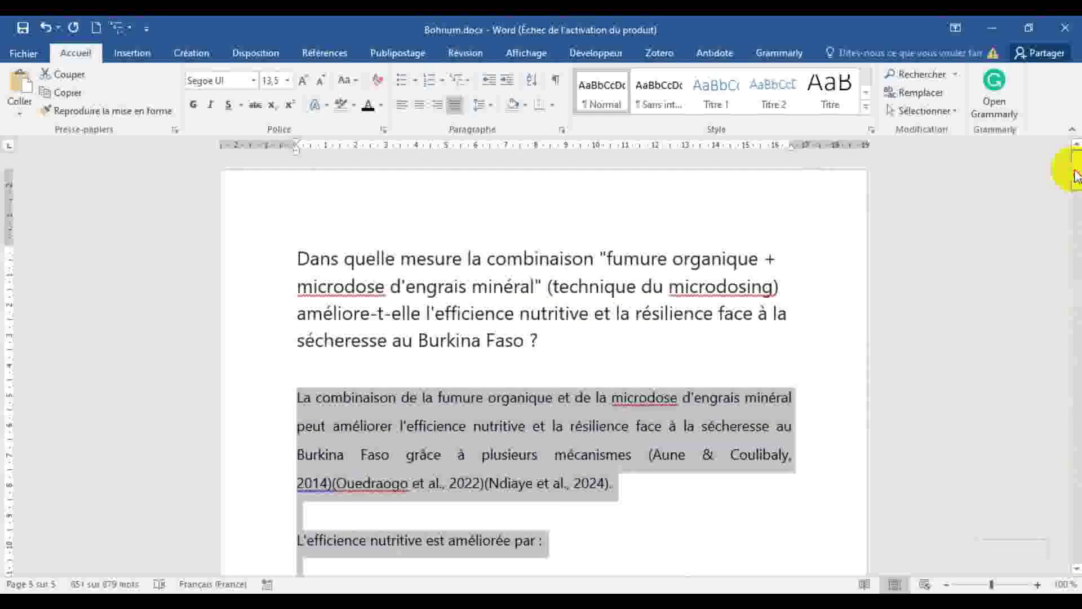
# Switch back to the Bohrium answer page and open the full list of literature resources cited for the answer
pyautogui.click(992, 27)
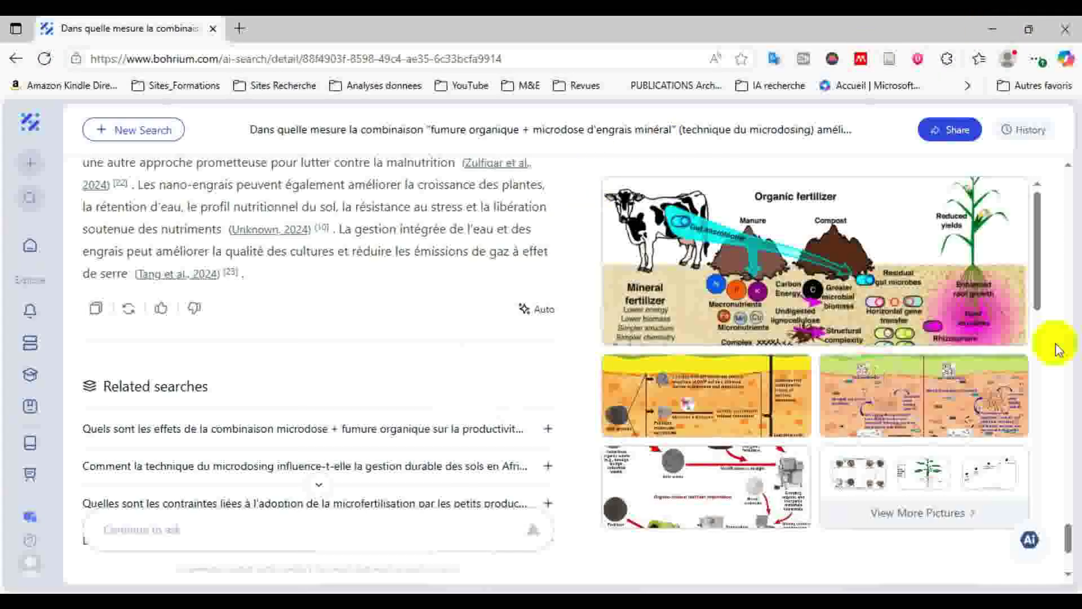
pyautogui.scroll(3, 1067, 169)
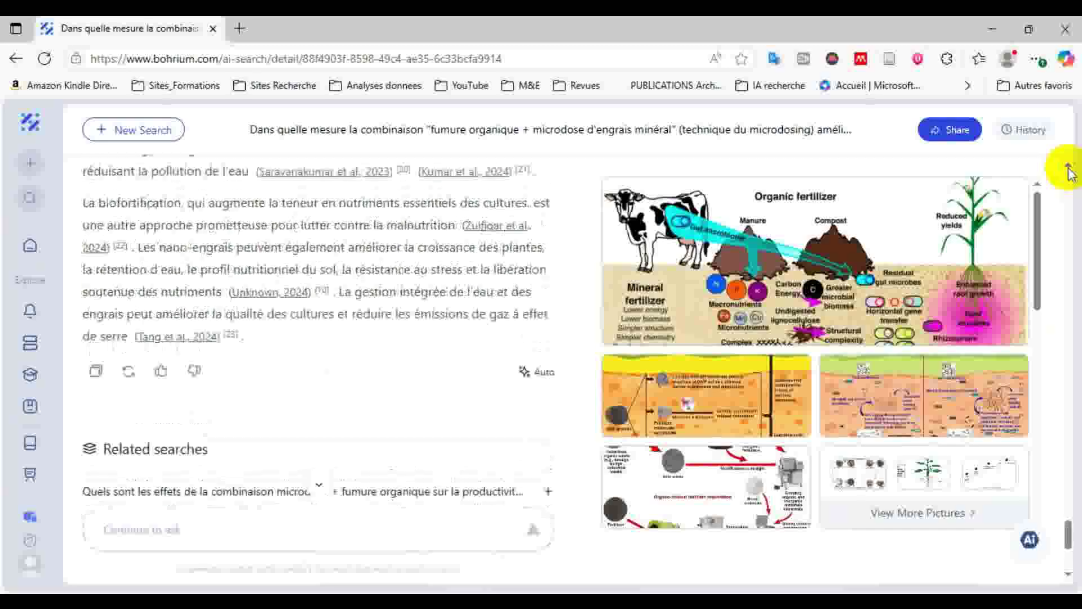
pyautogui.moveTo(1069, 533); pyautogui.dragTo(1074, 261)
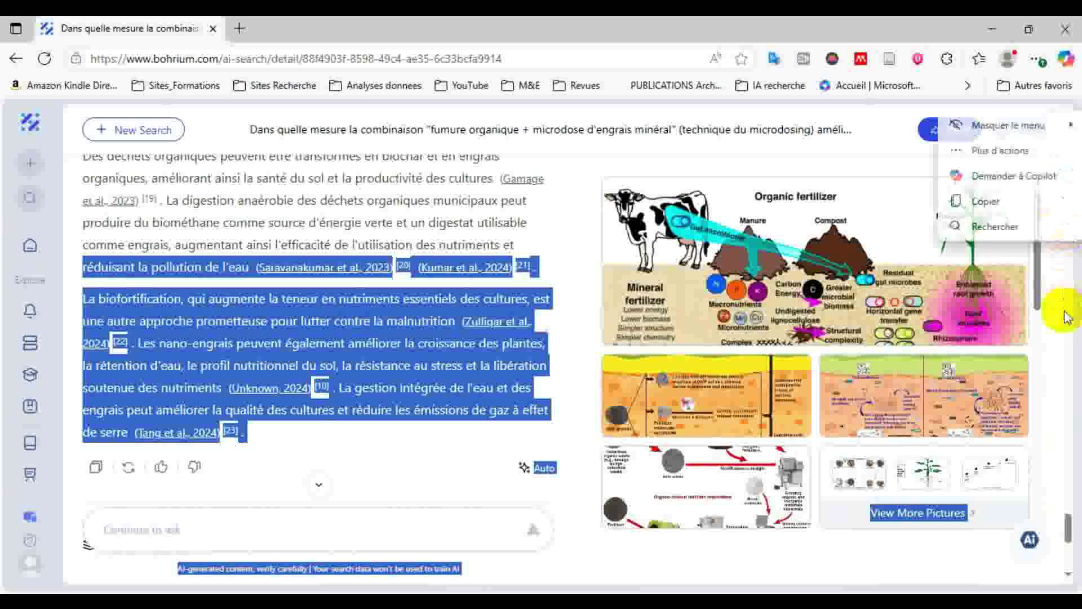
pyautogui.click(1067, 317)
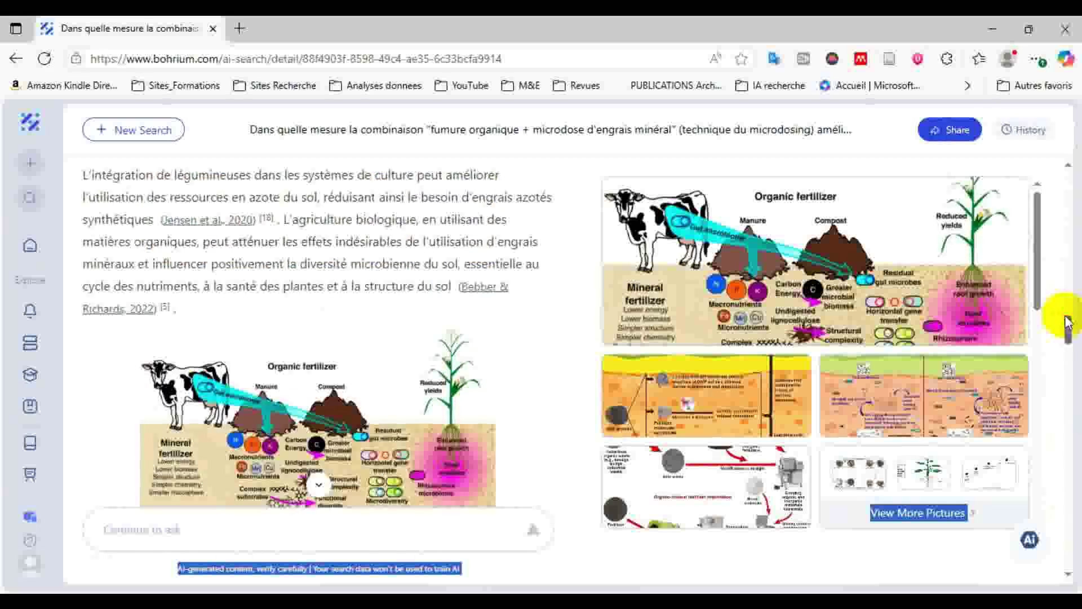
pyautogui.moveTo(1067, 325); pyautogui.dragTo(1069, 174)
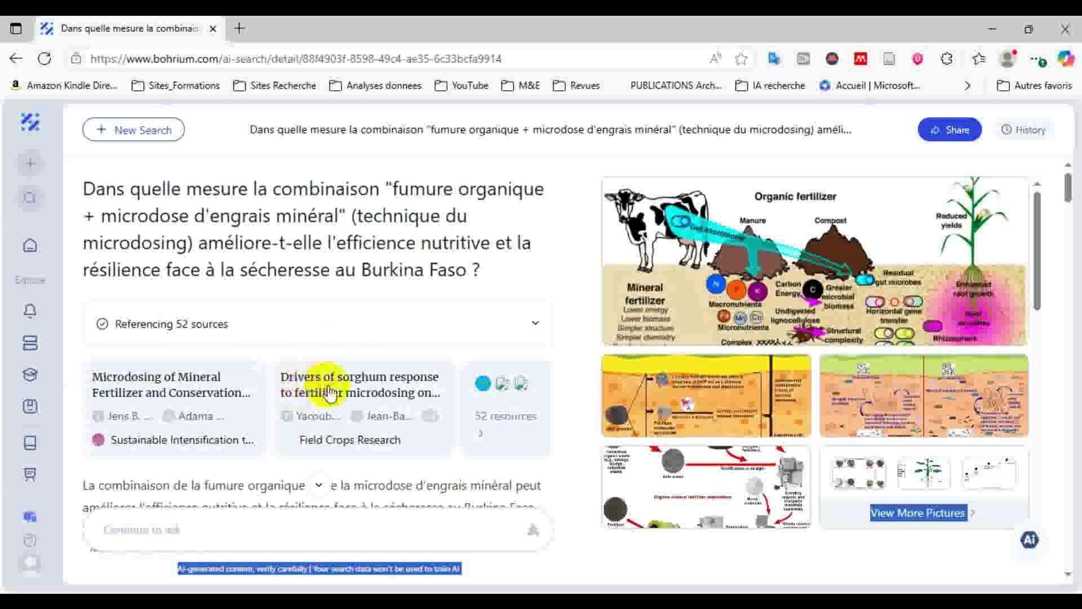
pyautogui.click(484, 436)
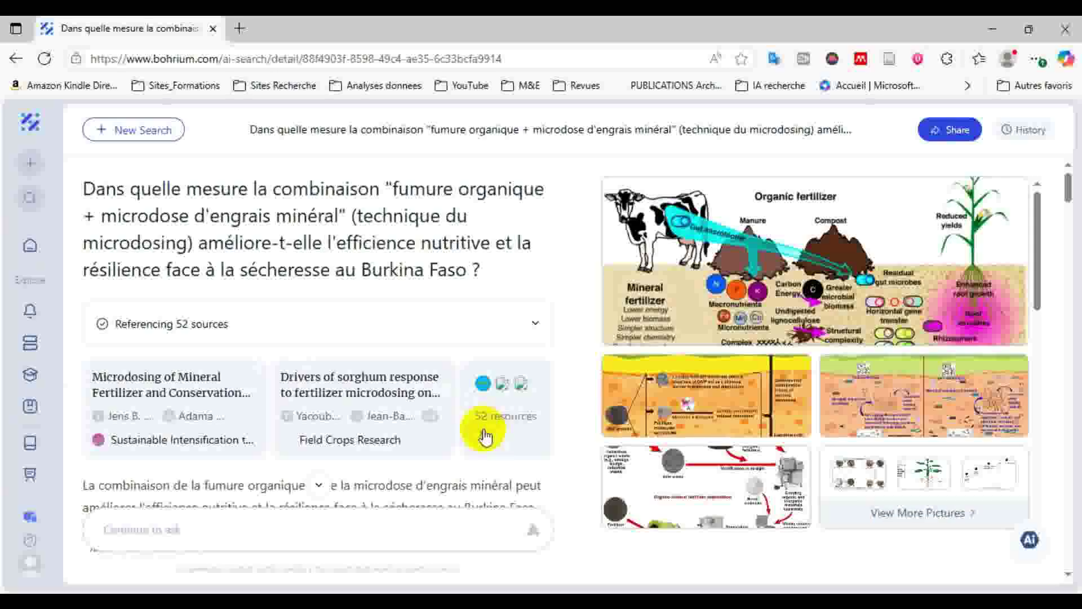
pyautogui.click(485, 436)
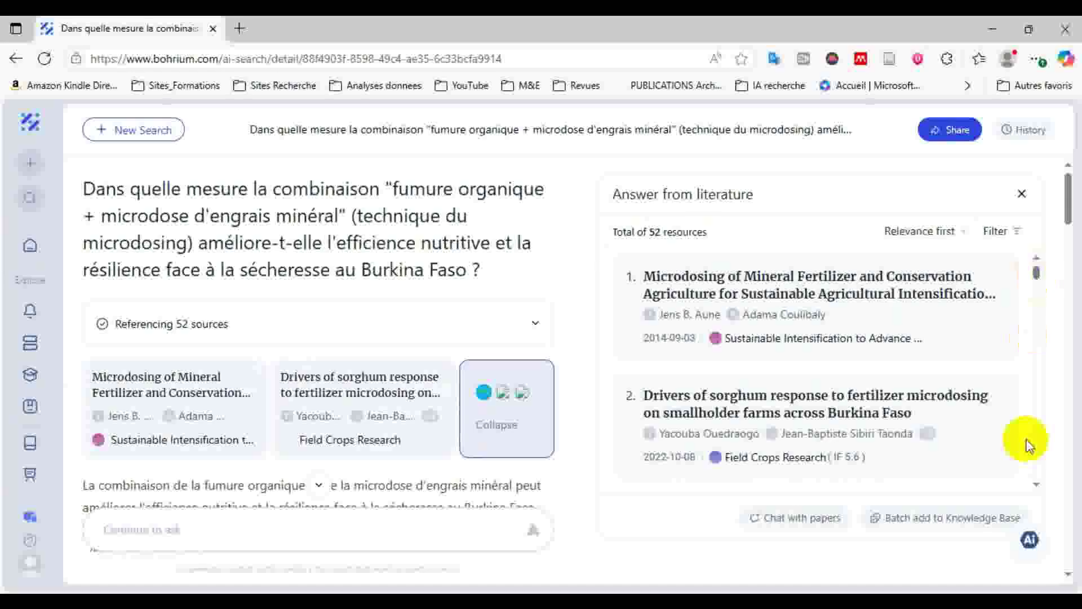
# Examine the titles, journals, dates and impact factors of the first seven resources in the literature list
pyautogui.click(1036, 486)
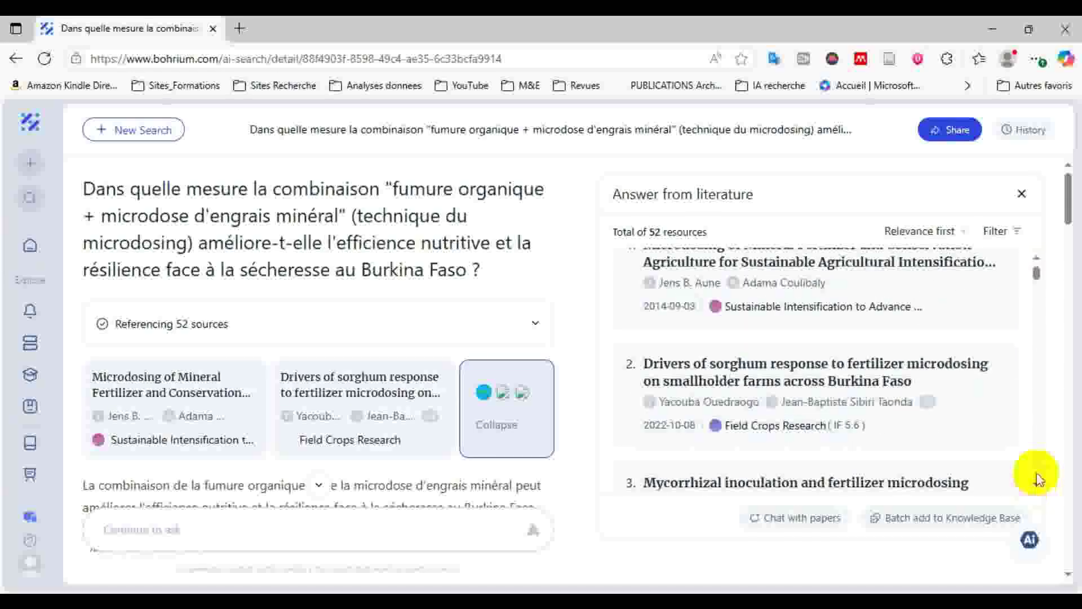
pyautogui.click(1039, 261)
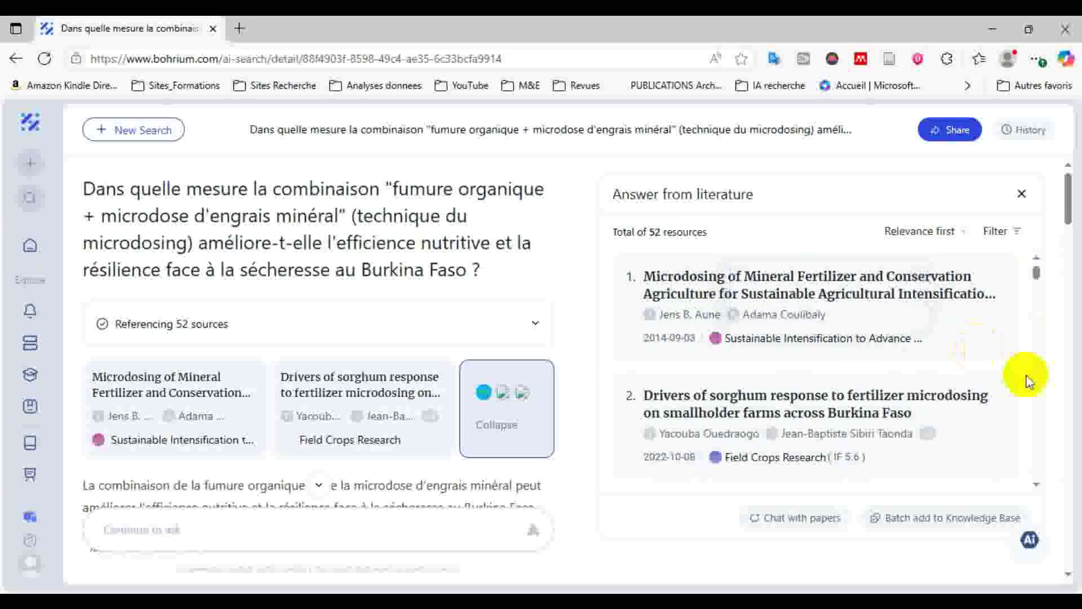
pyautogui.click(1039, 483)
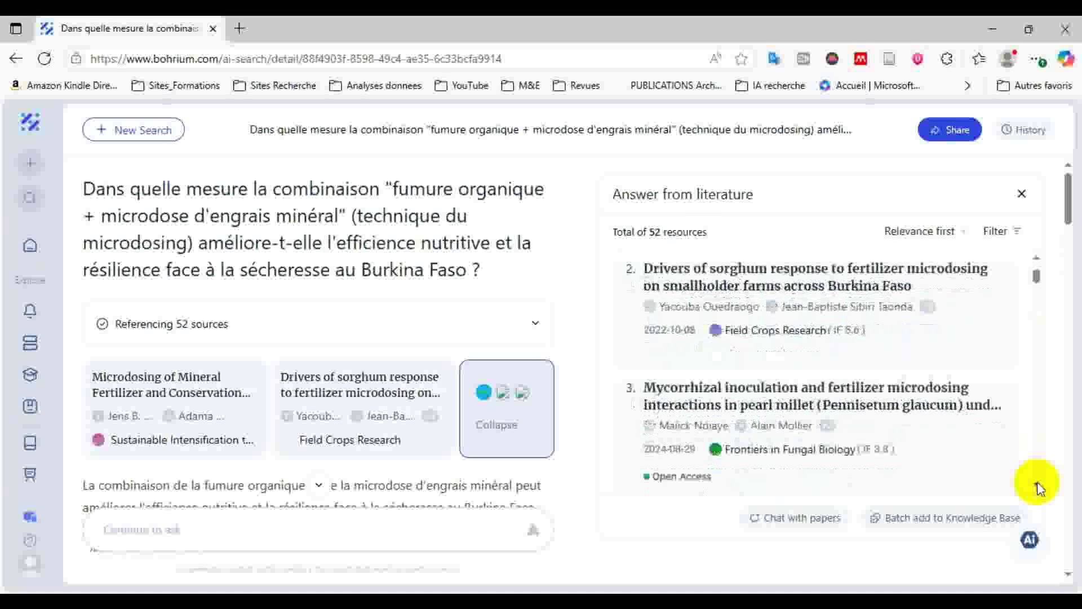
pyautogui.click(1038, 484)
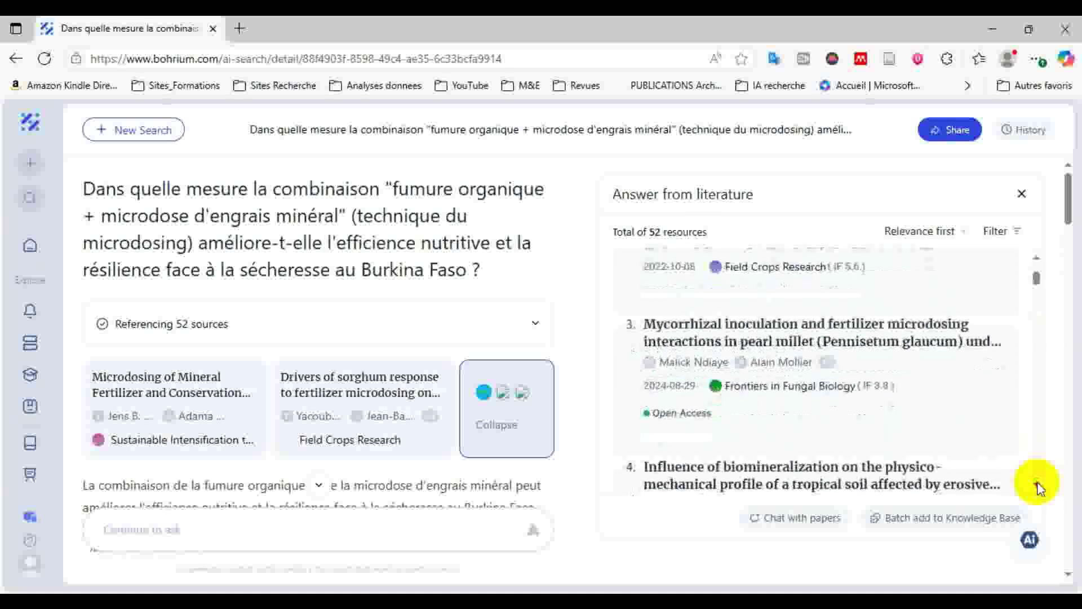
pyautogui.click(1039, 484)
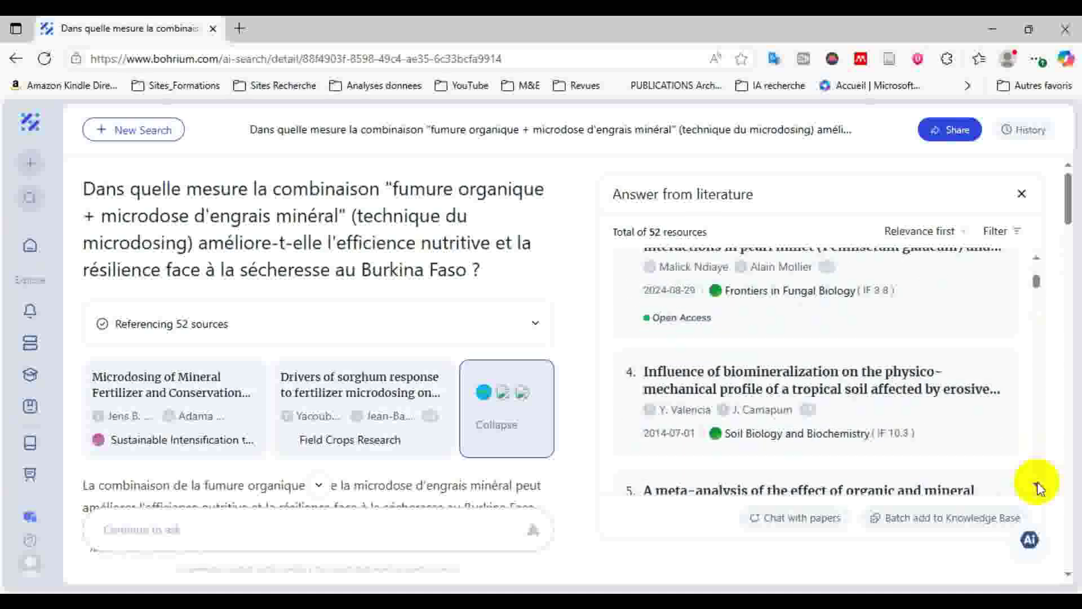
pyautogui.click(1039, 484)
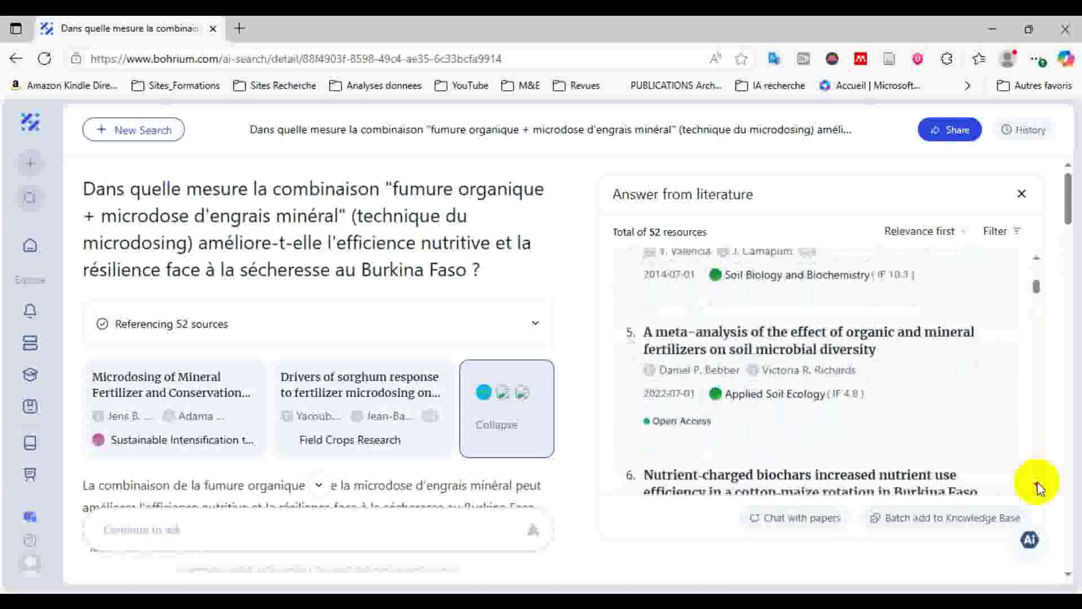
pyautogui.click(1039, 484)
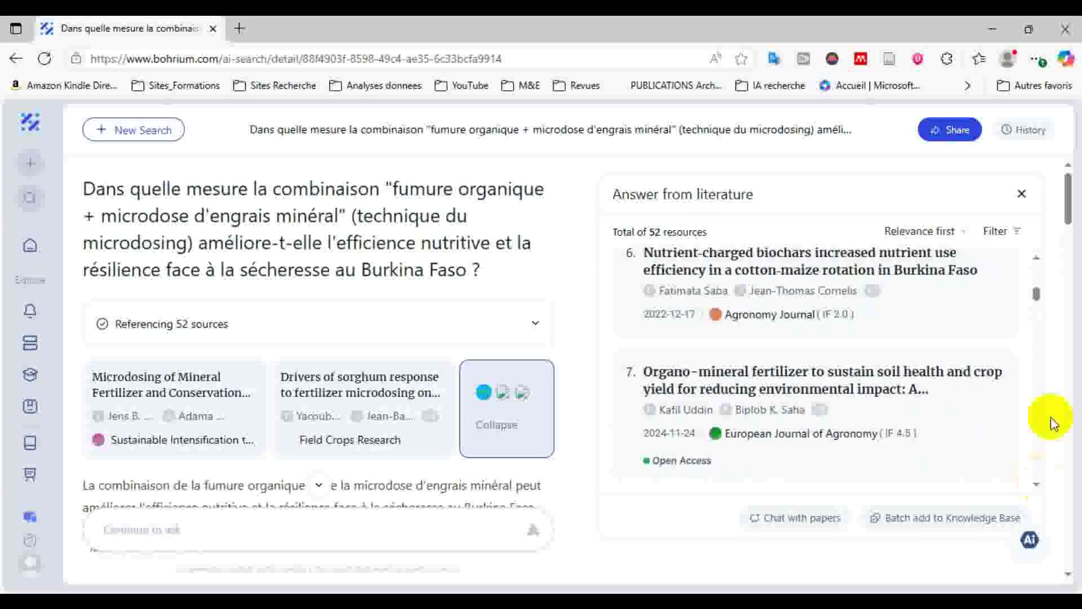
# Trace the answer's first citation to its source in the literature list, open that paper's details page, and return to the answer
pyautogui.moveTo(1069, 212); pyautogui.dragTo(1070, 248)
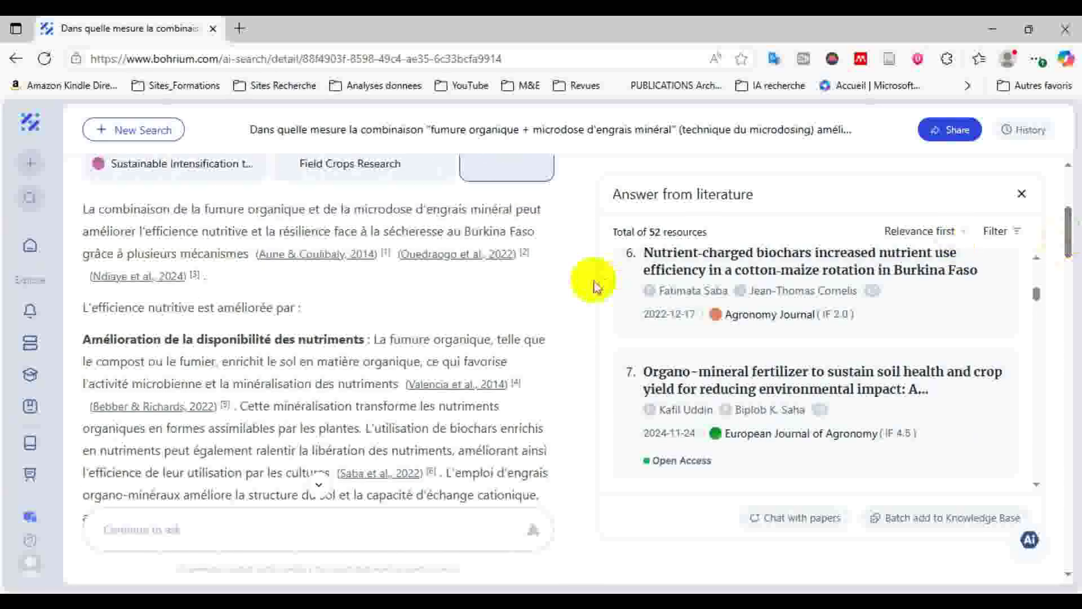
pyautogui.click(292, 261)
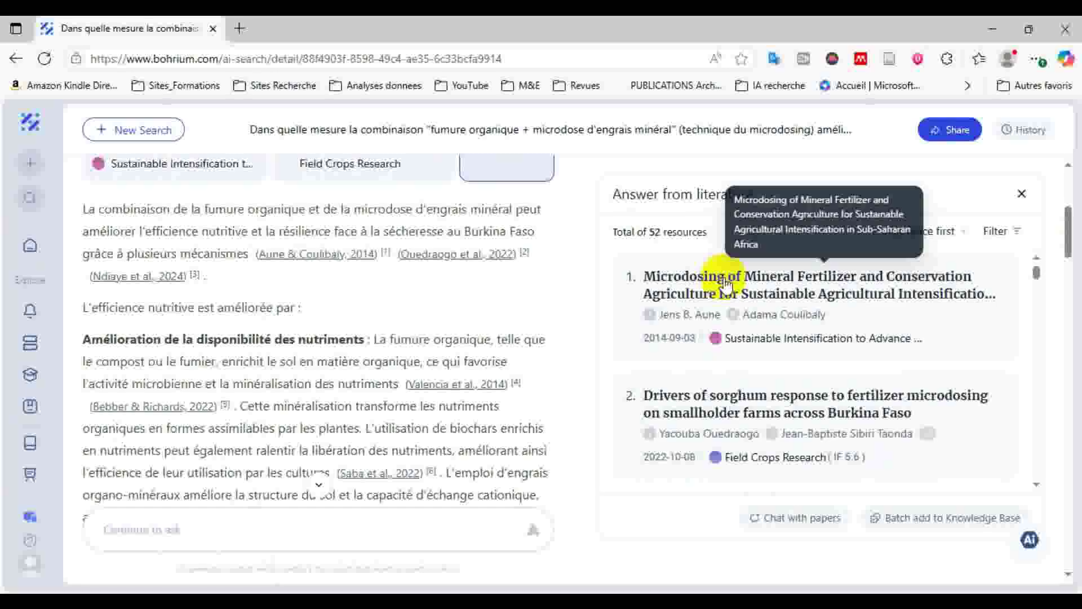
pyautogui.click(725, 282)
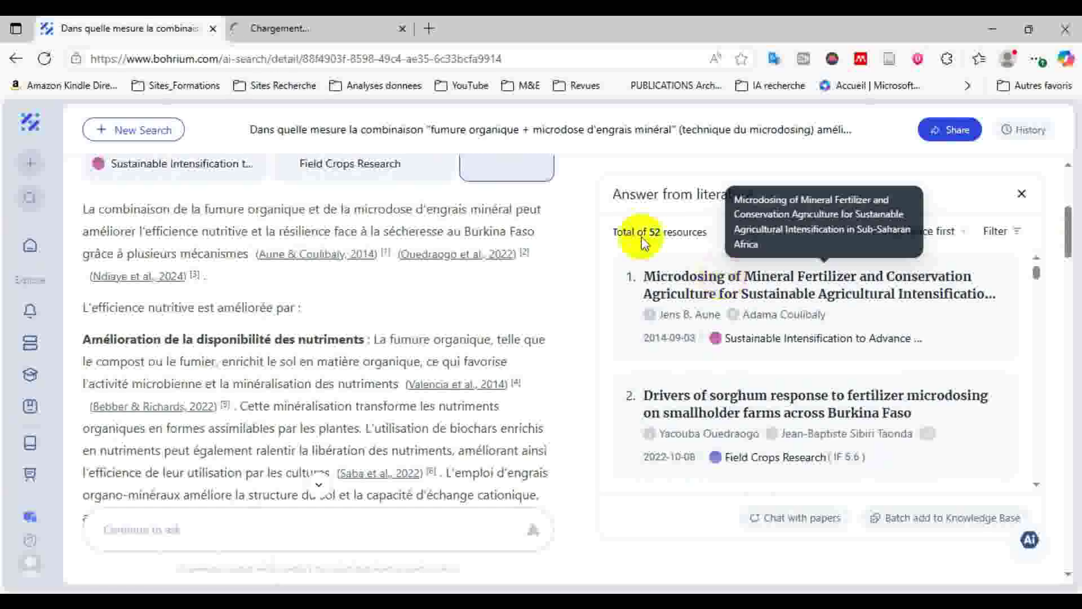
pyautogui.click(303, 27)
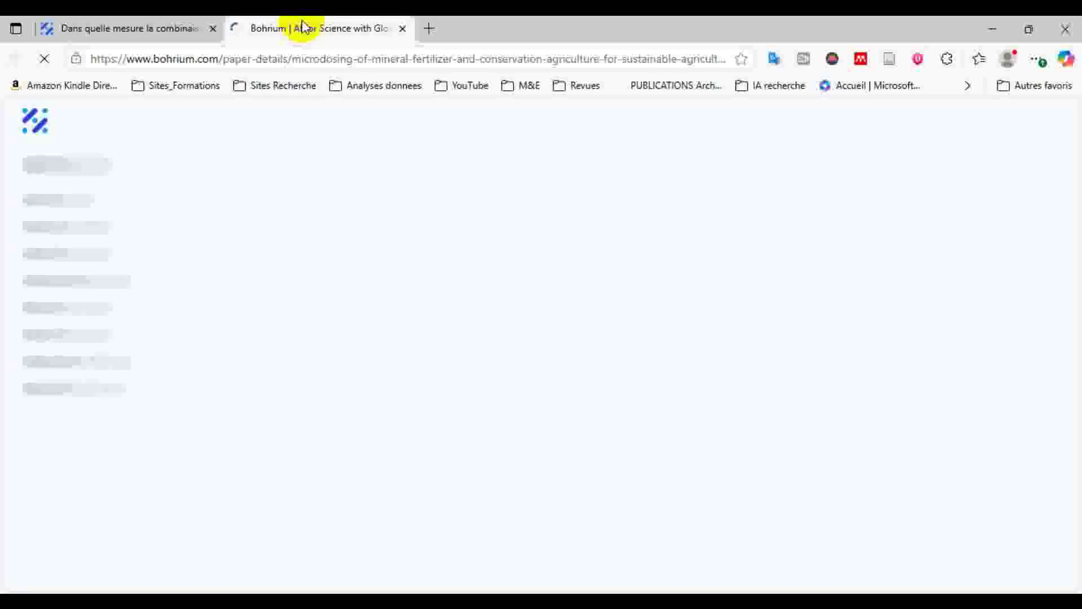
pyautogui.click(148, 28)
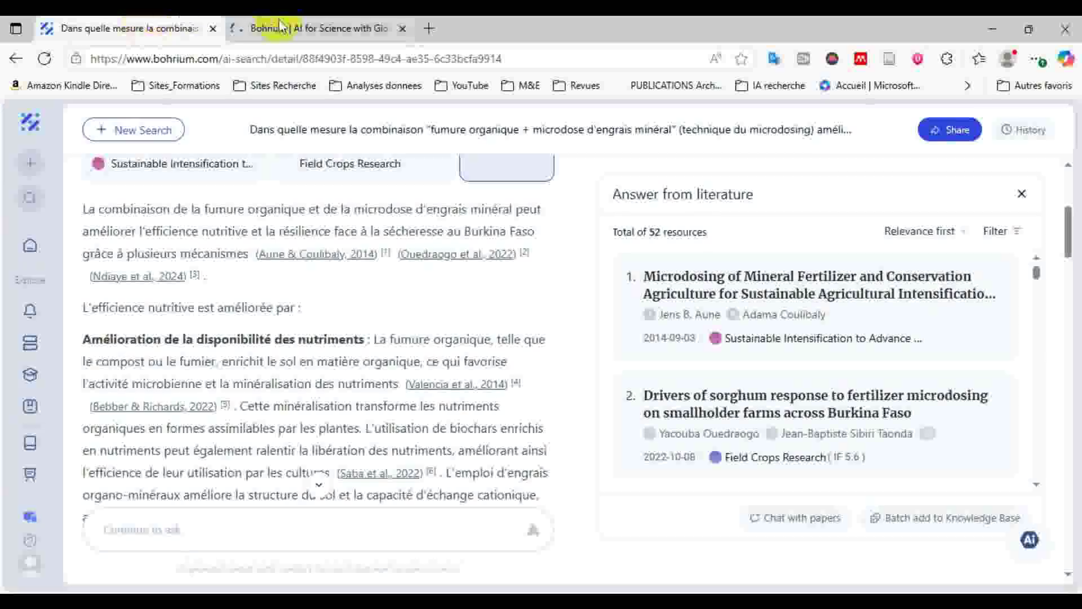
pyautogui.click(300, 28)
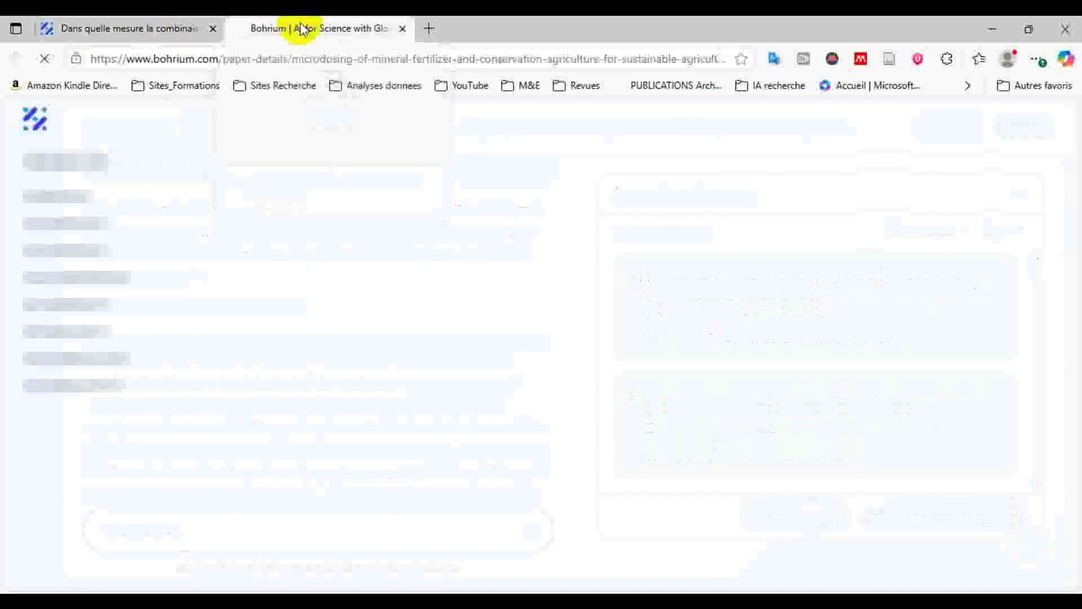
pyautogui.click(151, 28)
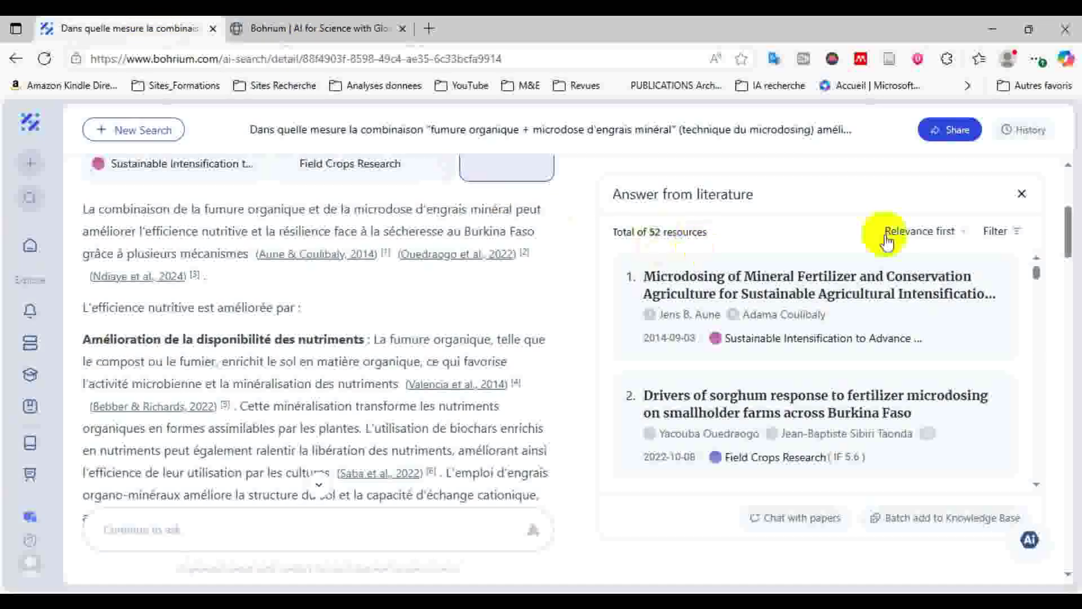
# Run the related search "Quelles sont les contraintes liées à l'adoption de la microfertilisation par les petits producteurs burkinabè ?" and open its full resource list
pyautogui.moveTo(1067, 234); pyautogui.dragTo(1072, 558)
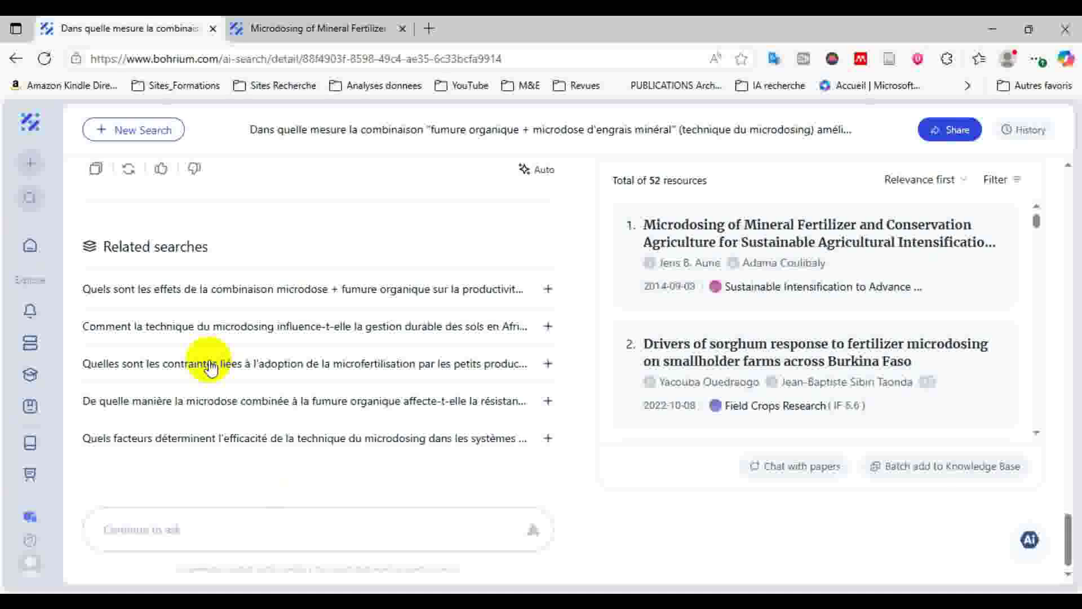
pyautogui.click(210, 363)
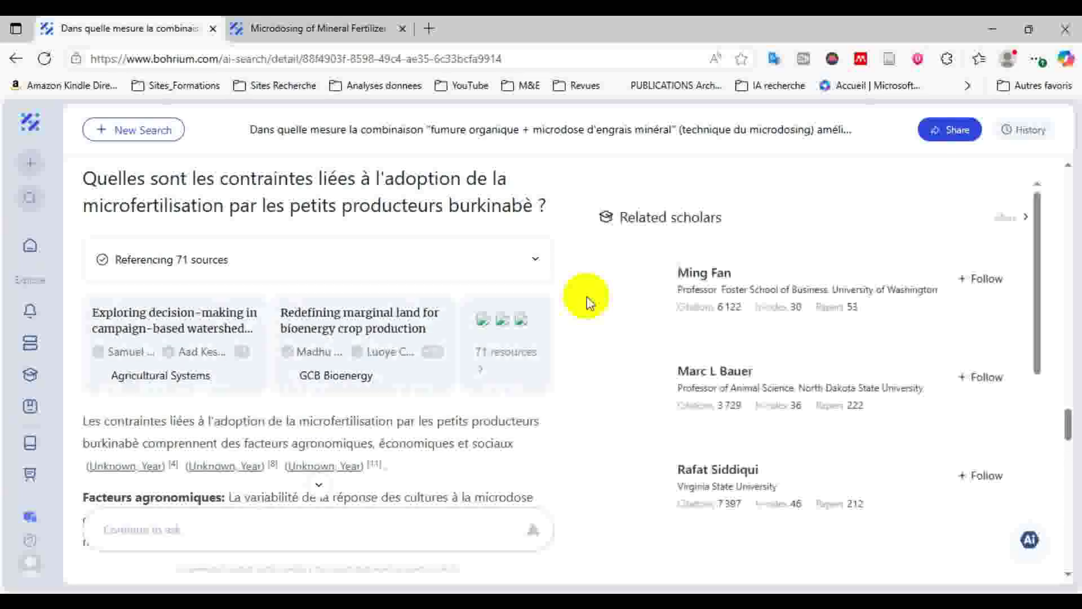
pyautogui.click(192, 272)
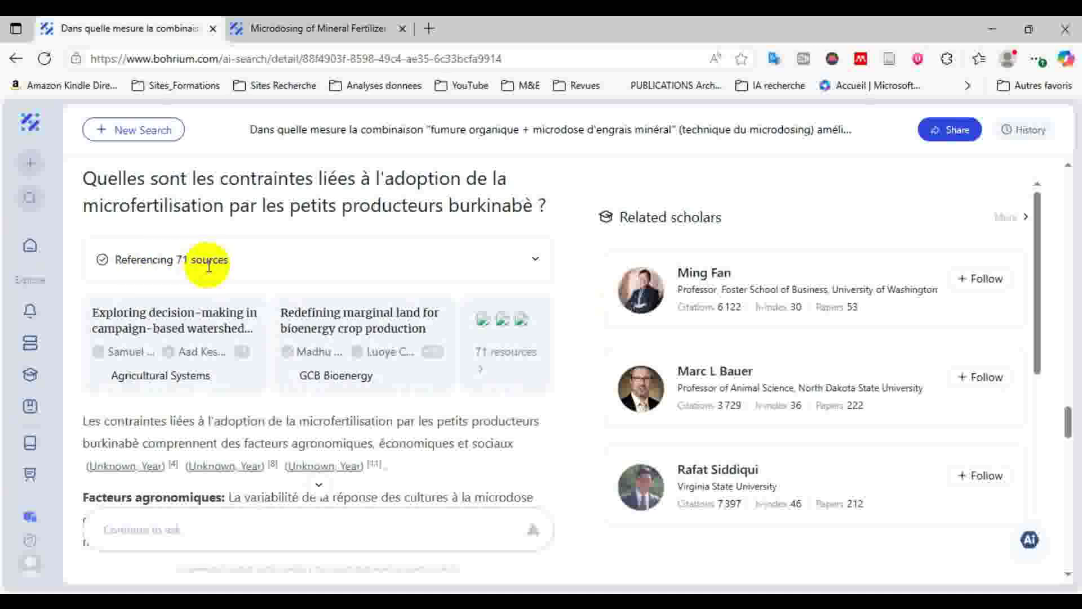
pyautogui.click(486, 369)
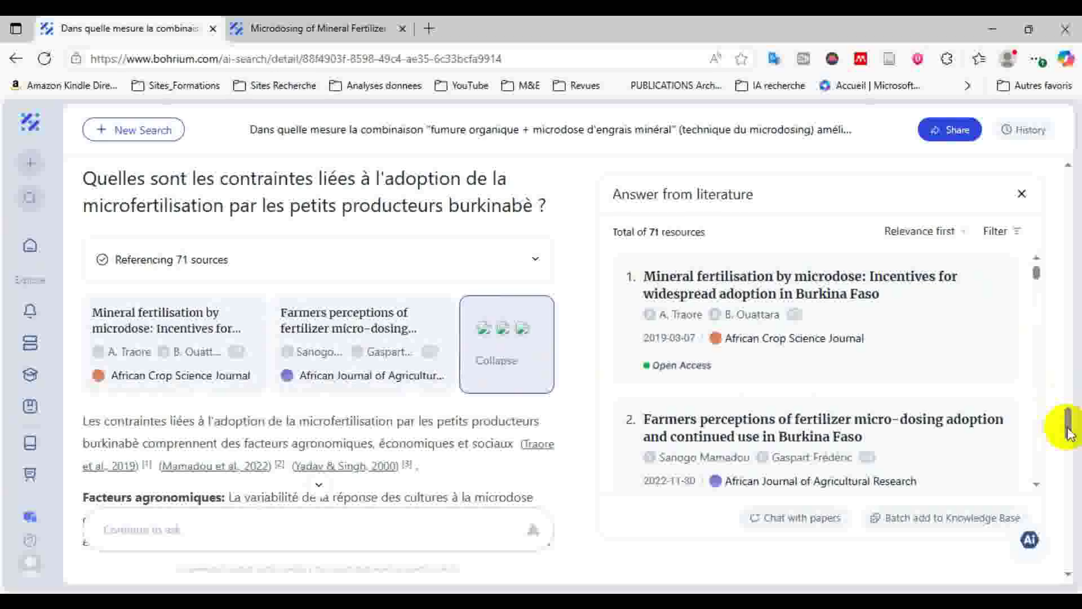
# Look back over the first answer and its sources, and return to the answer on microfertilisation adoption constraints
pyautogui.click(1068, 166)
pyautogui.moveTo(1068, 166); pyautogui.dragTo(1069, 170)
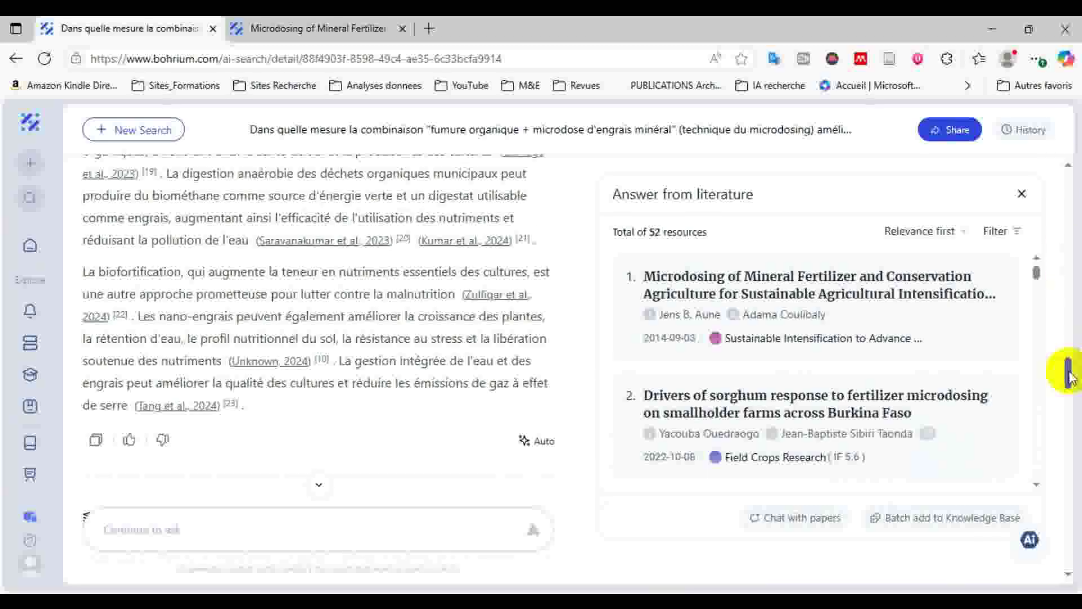
pyautogui.moveTo(1069, 394); pyautogui.dragTo(1068, 457)
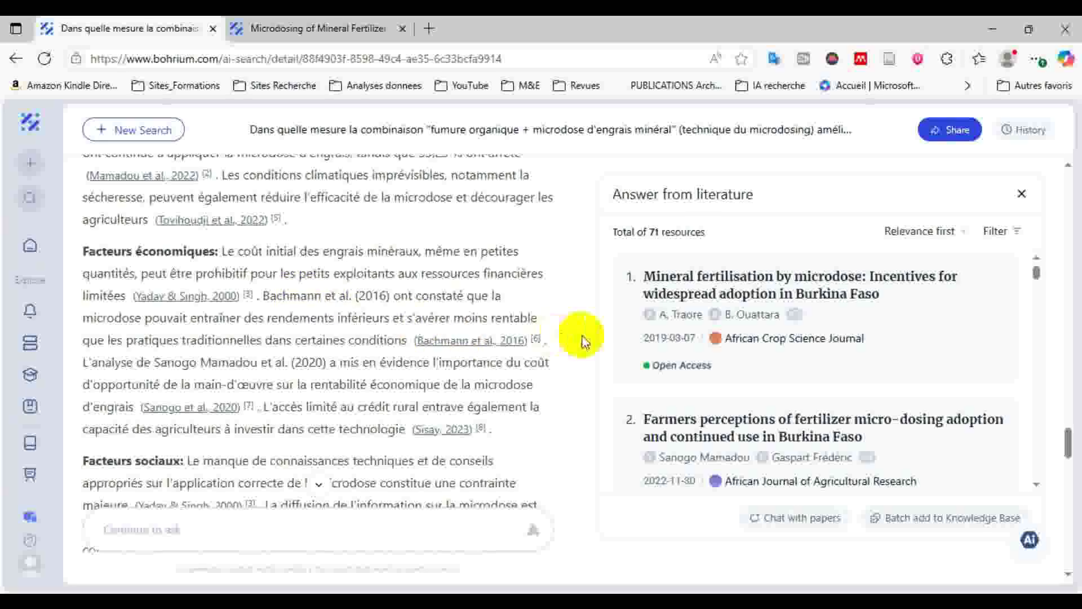
# Read through the adoption constraints answer, covering its agronomic, economic and social factors, figures, conclusion and related searches
pyautogui.click(1069, 169)
pyautogui.click(1069, 169)
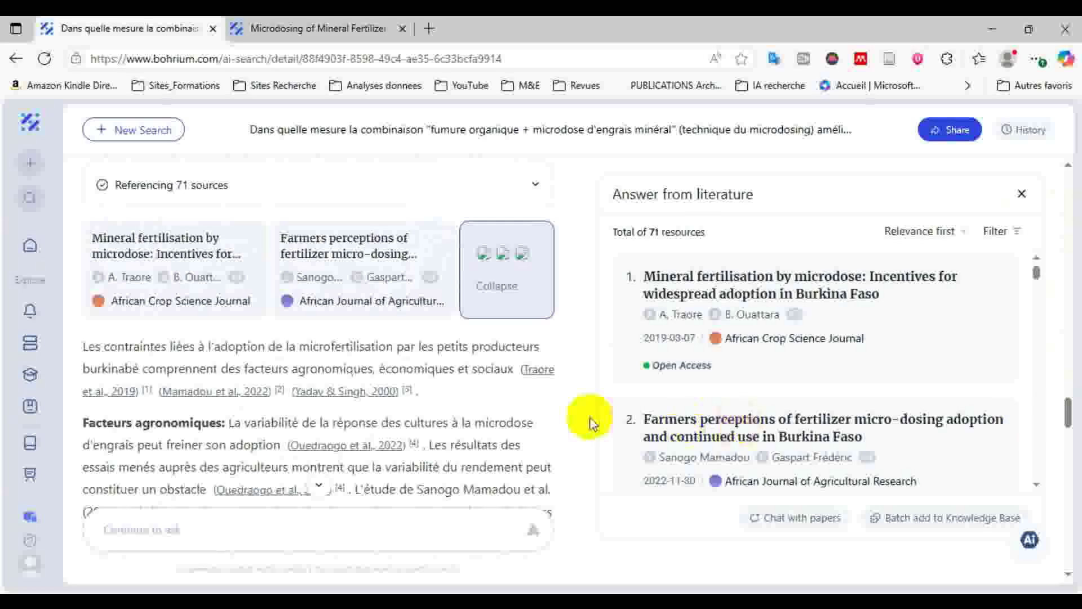
pyautogui.scroll(-3, 586, 419)
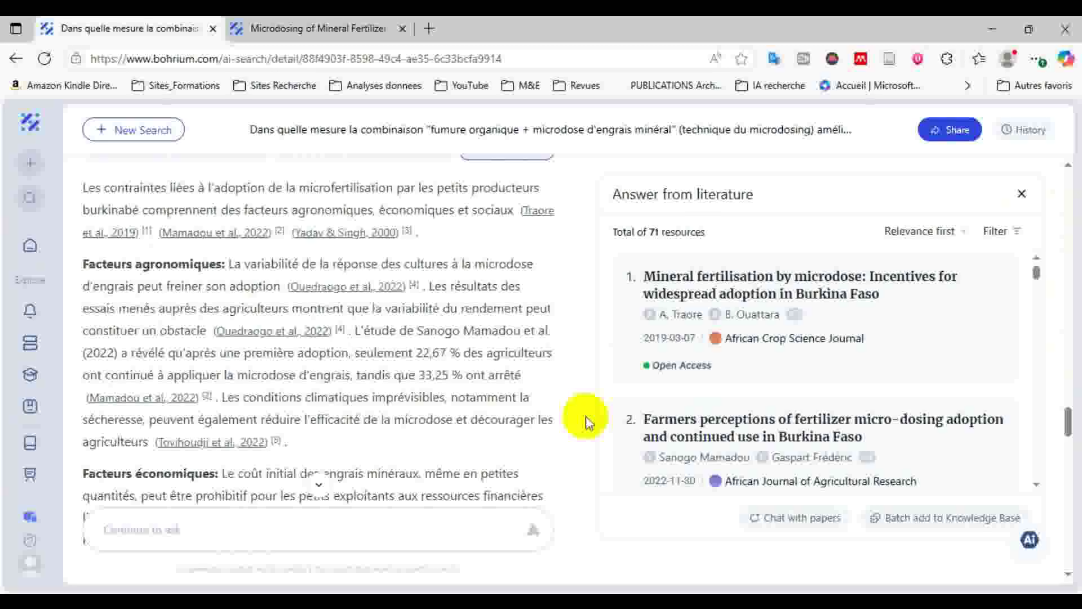
pyautogui.scroll(-1, 586, 420)
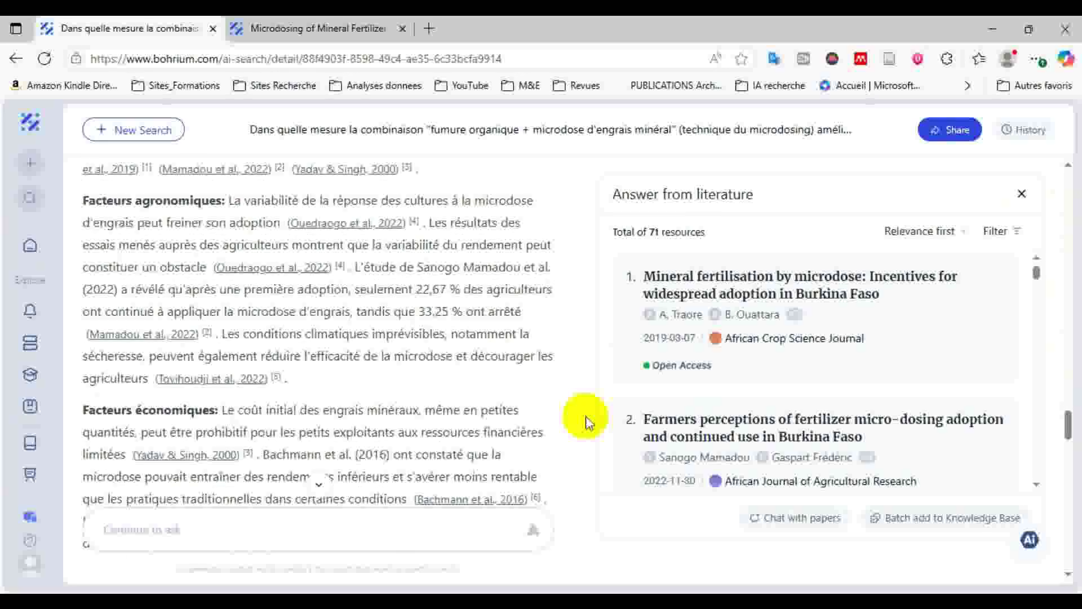
pyautogui.scroll(-4, 586, 420)
pyautogui.scroll(-4, 586, 420)
pyautogui.scroll(-2, 586, 420)
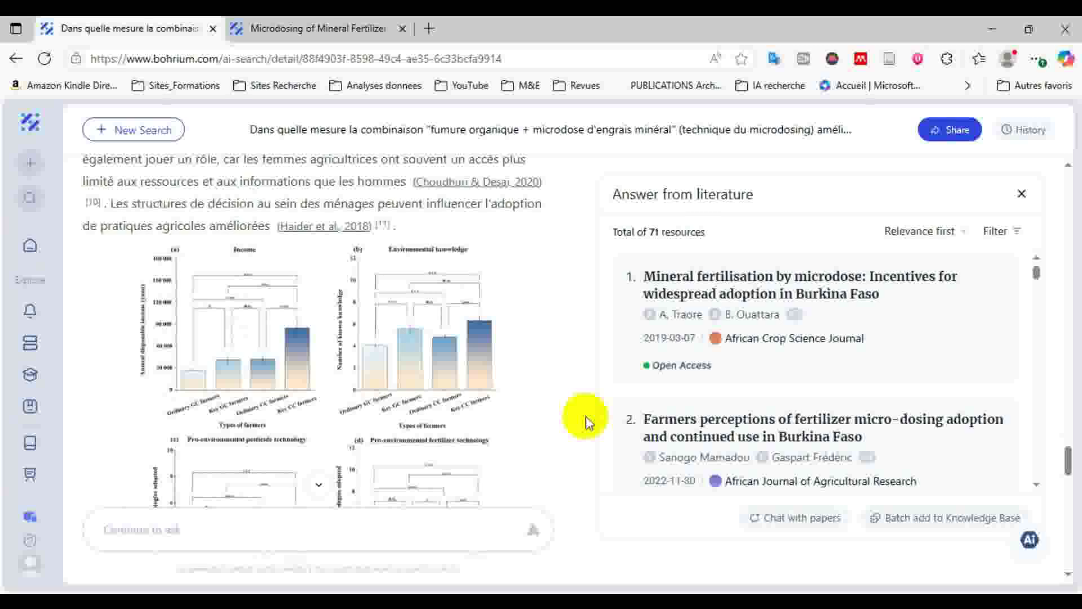
pyautogui.scroll(-4, 587, 419)
pyautogui.scroll(-4, 586, 420)
pyautogui.scroll(-5, 586, 417)
pyautogui.scroll(-5, 586, 415)
pyautogui.scroll(-2, 586, 420)
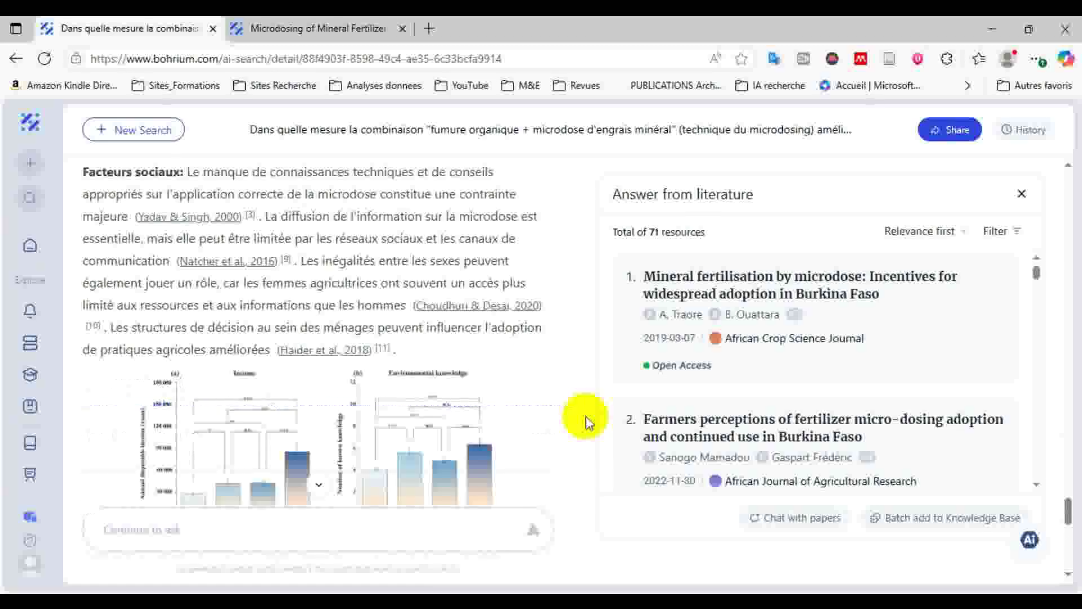
pyautogui.click(581, 396)
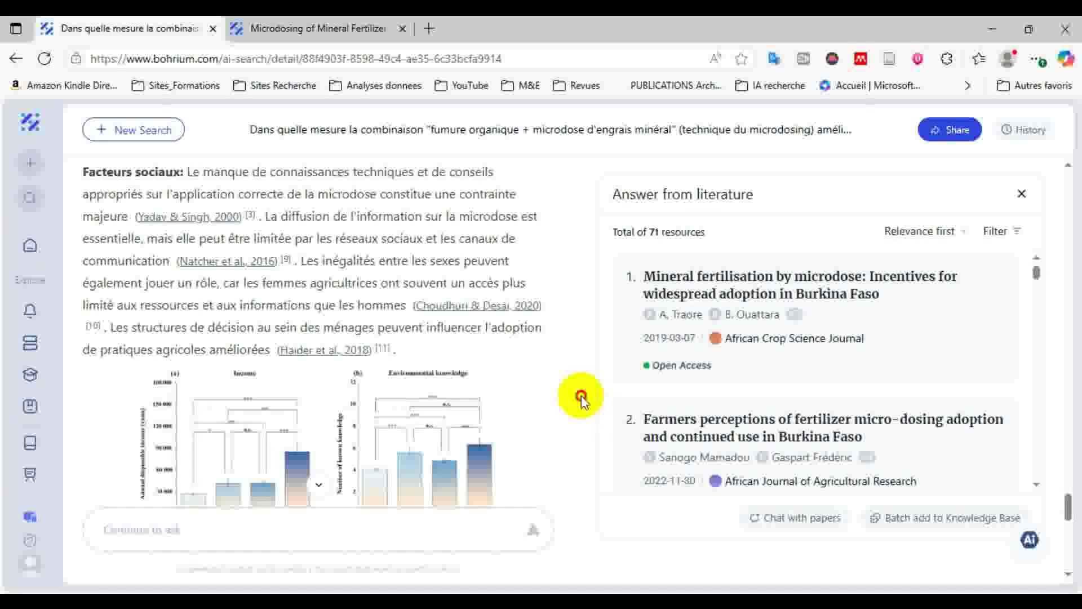
pyautogui.scroll(-3, 581, 397)
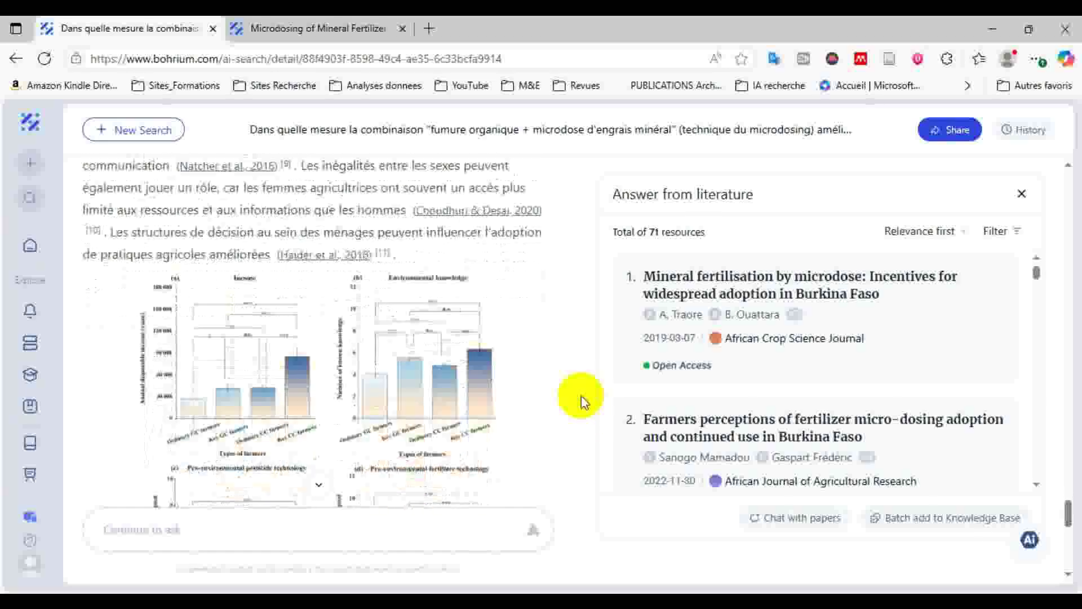
pyautogui.scroll(-3, 581, 397)
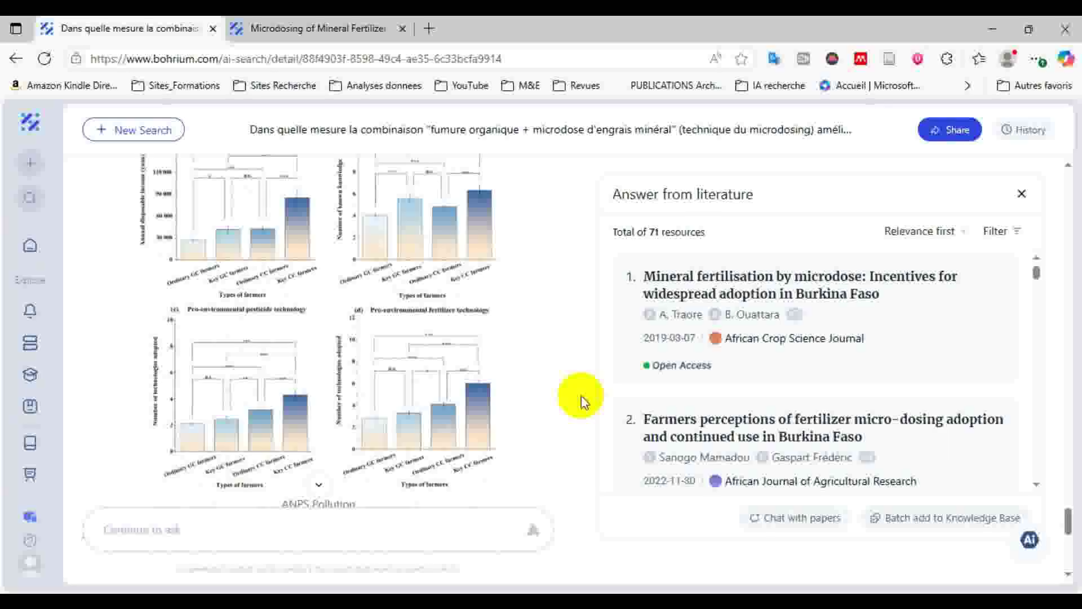
pyautogui.scroll(-2, 581, 396)
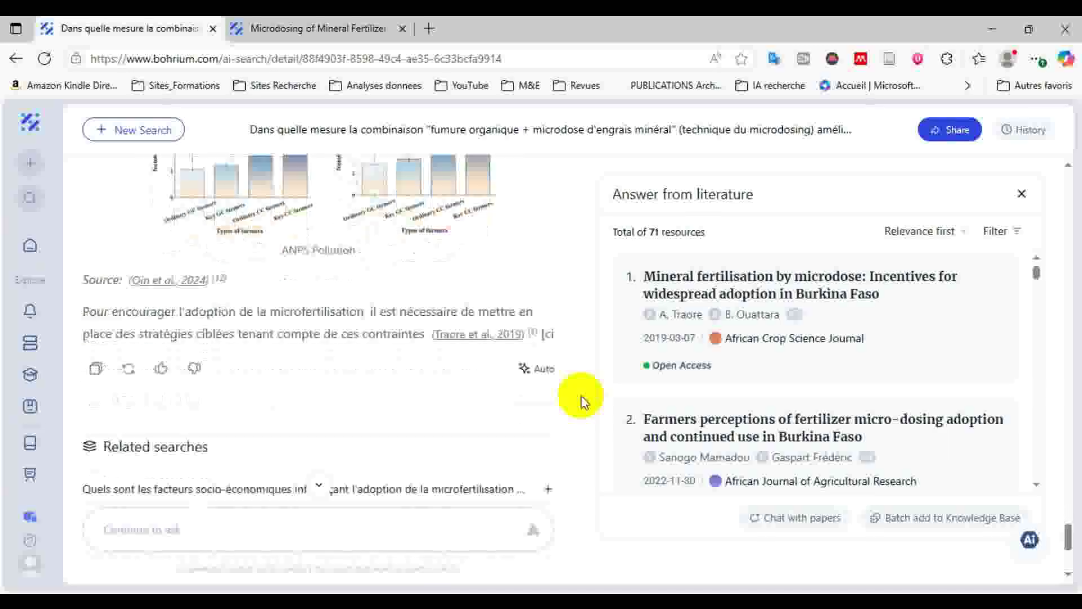